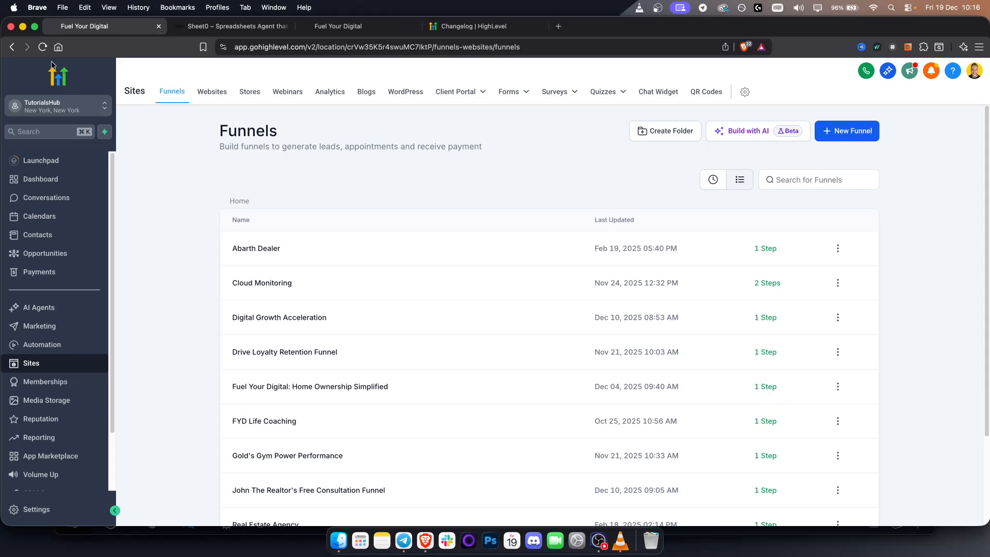
Start a new AI-built website from the Websites area and name its page "Fuel Your Digital"
{"action": "left_click", "coordinate": [212, 91]}
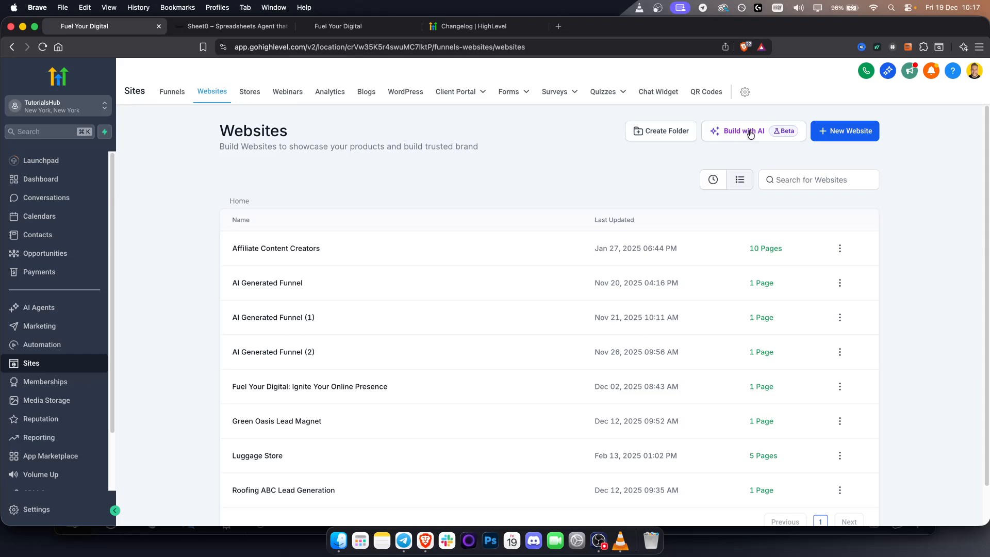
{"action": "left_click", "coordinate": [751, 134]}
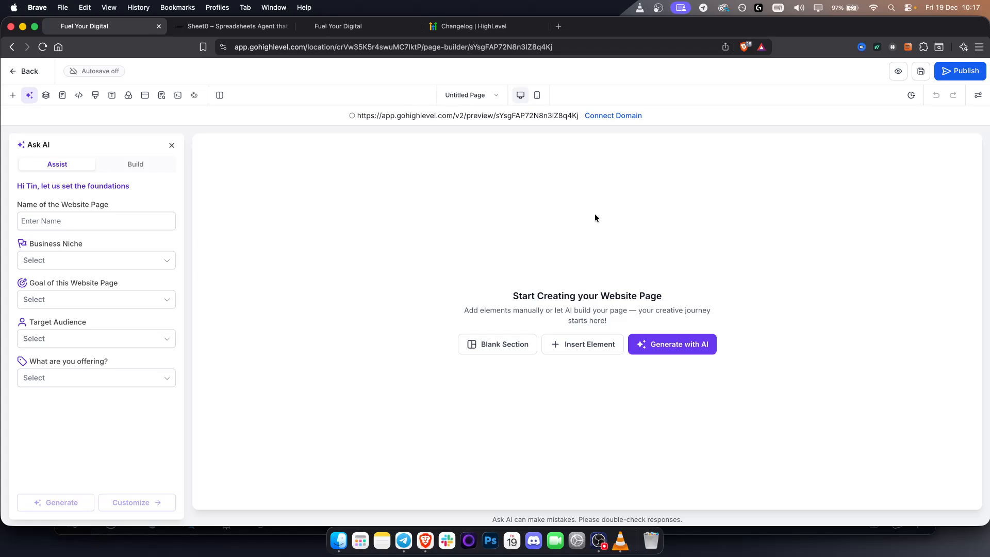
{"action": "left_click", "coordinate": [119, 228]}
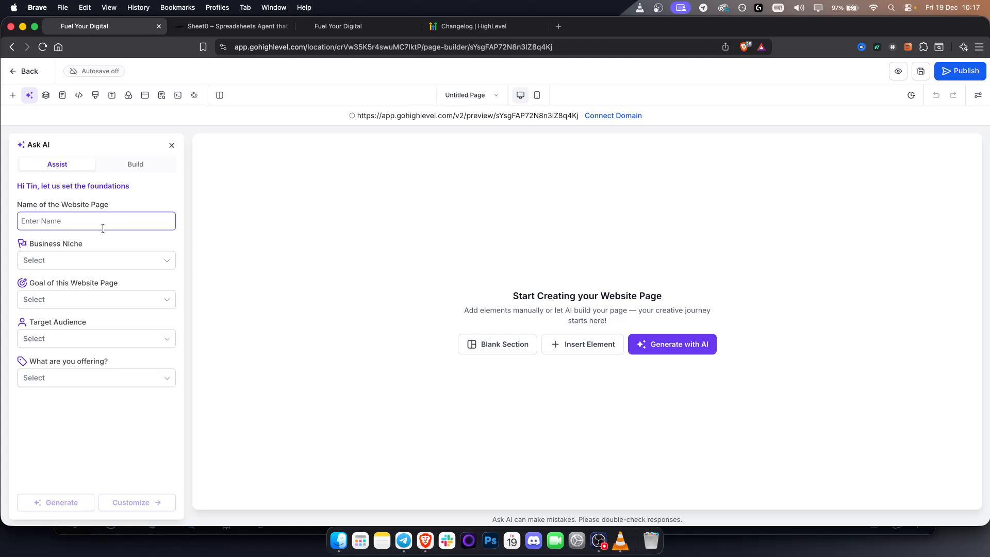
{"action": "left_click", "coordinate": [97, 224]}
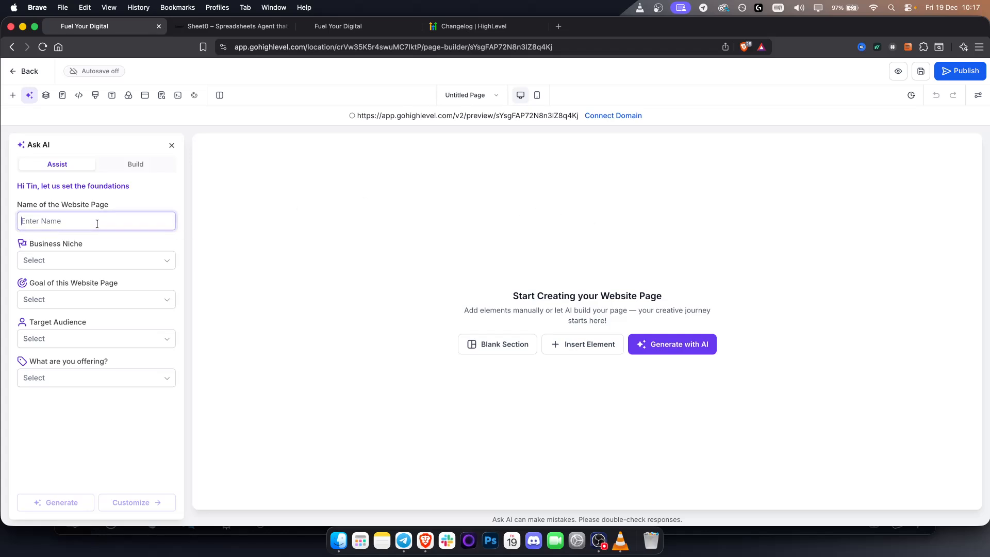
{"action": "type", "text": "Fuel Your Digital"}
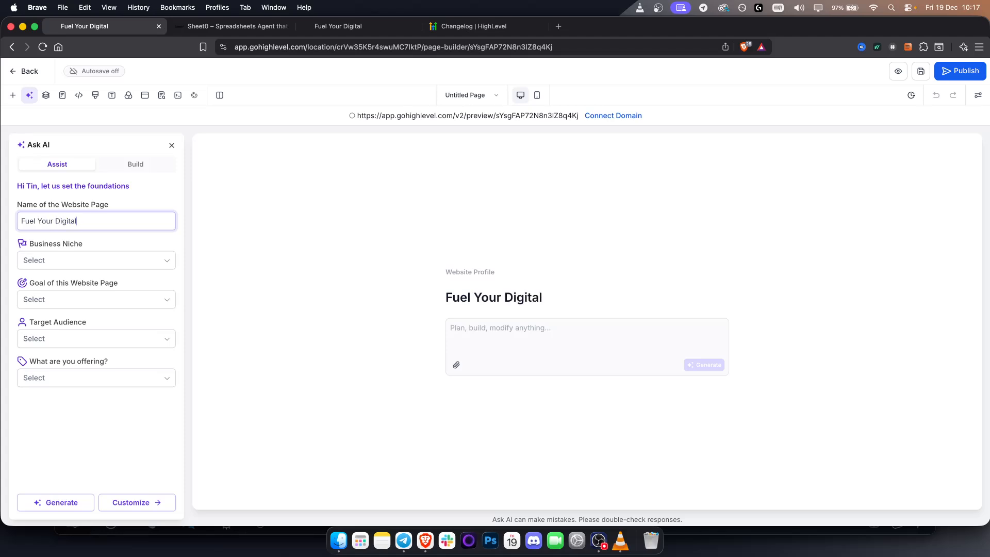
Generate the page with niche Marketing Agency, goal Book Appointments, target audience Small Businesses and offering Free Consultation
{"action": "left_click", "coordinate": [94, 261]}
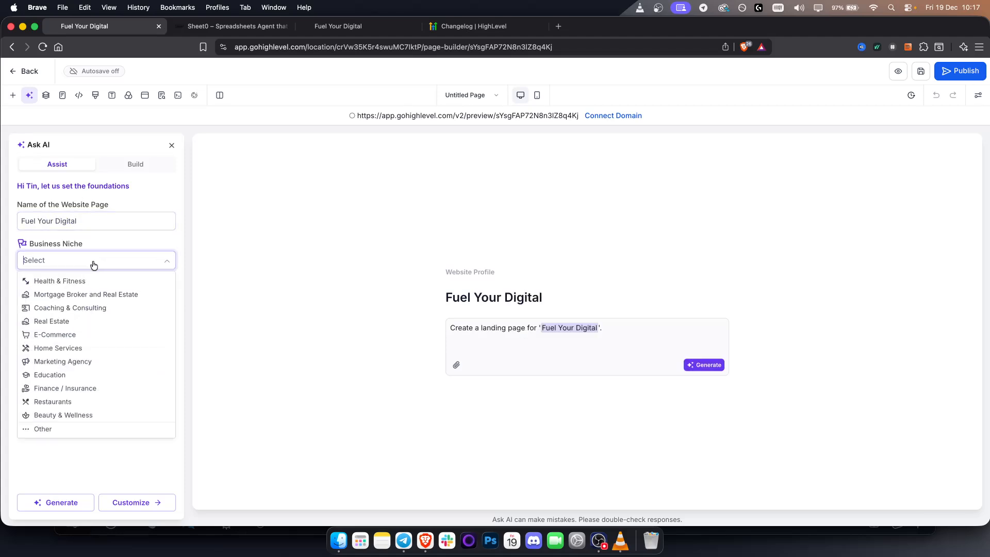
{"action": "left_click", "coordinate": [93, 363]}
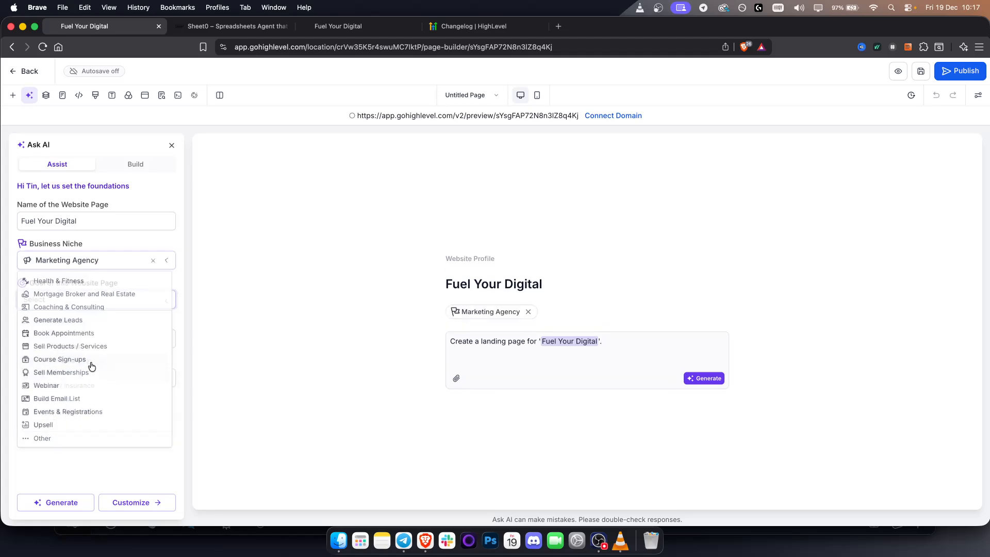
{"action": "left_click", "coordinate": [103, 336]}
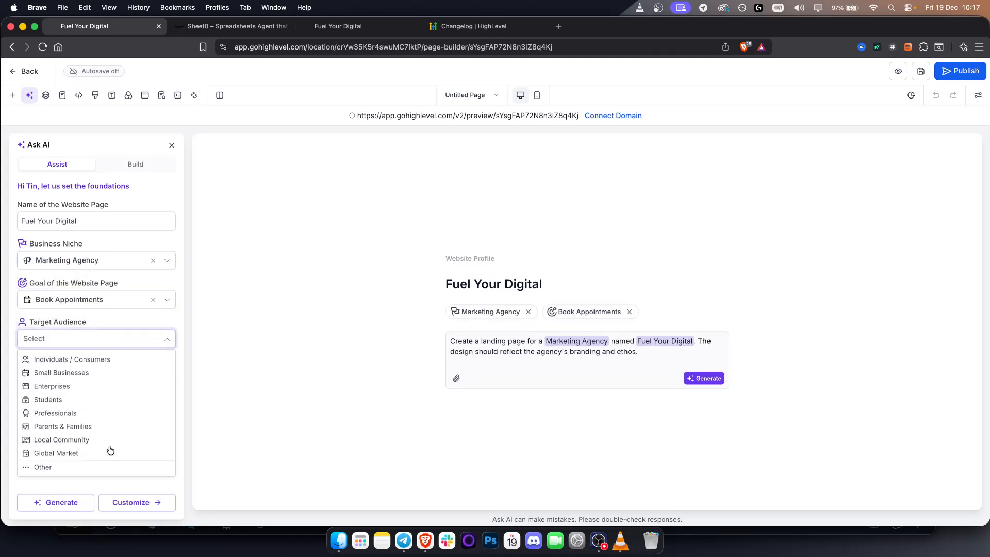
{"action": "left_click", "coordinate": [80, 372]}
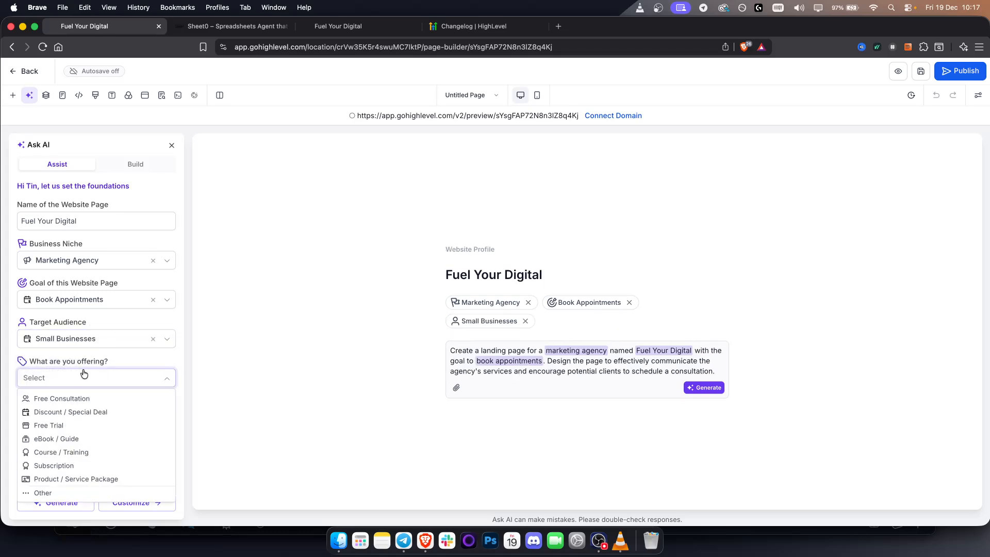
{"action": "left_click", "coordinate": [99, 404]}
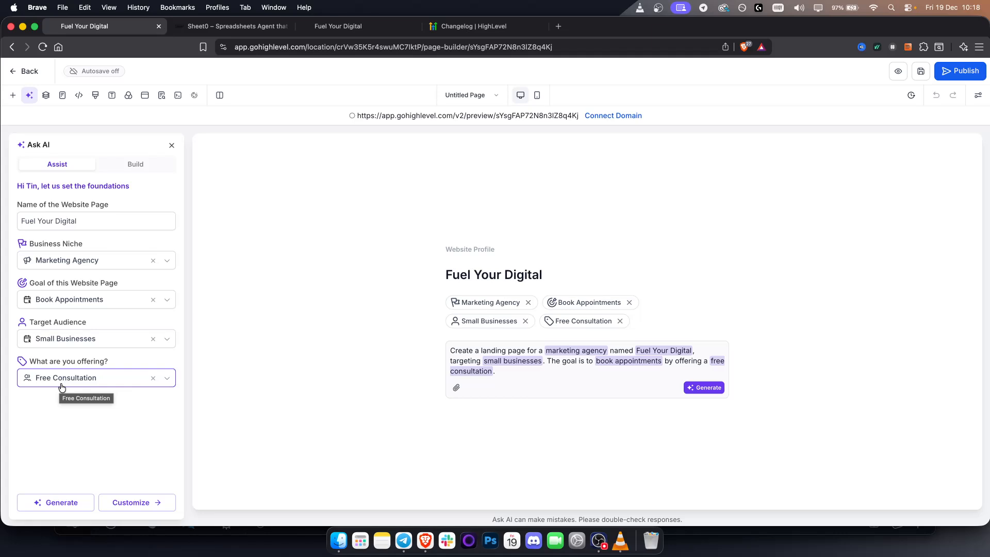
{"action": "left_click", "coordinate": [713, 388]}
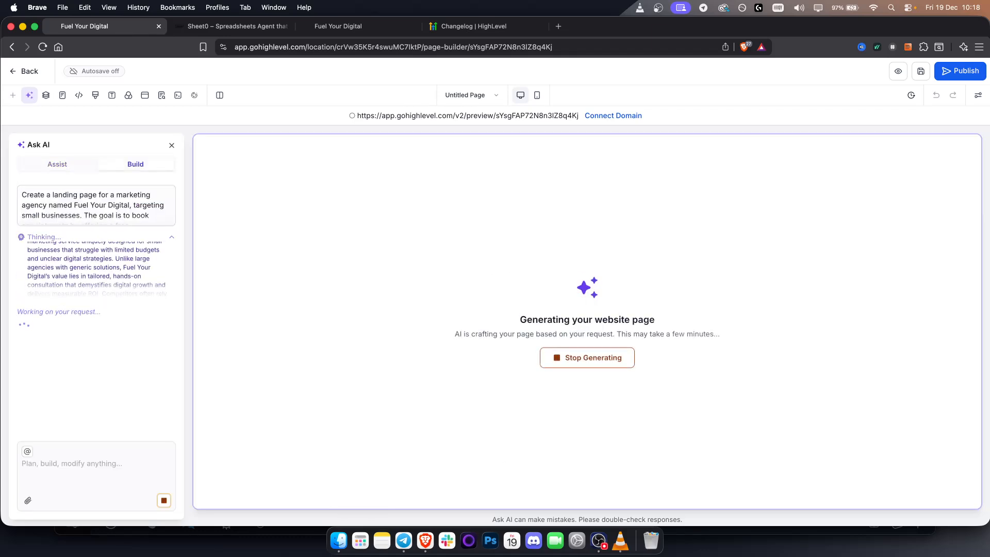
Review the generated page from the hero to the footer, including the settings of the image in the Who We Are section
{"action": "left_click", "coordinate": [85, 237]}
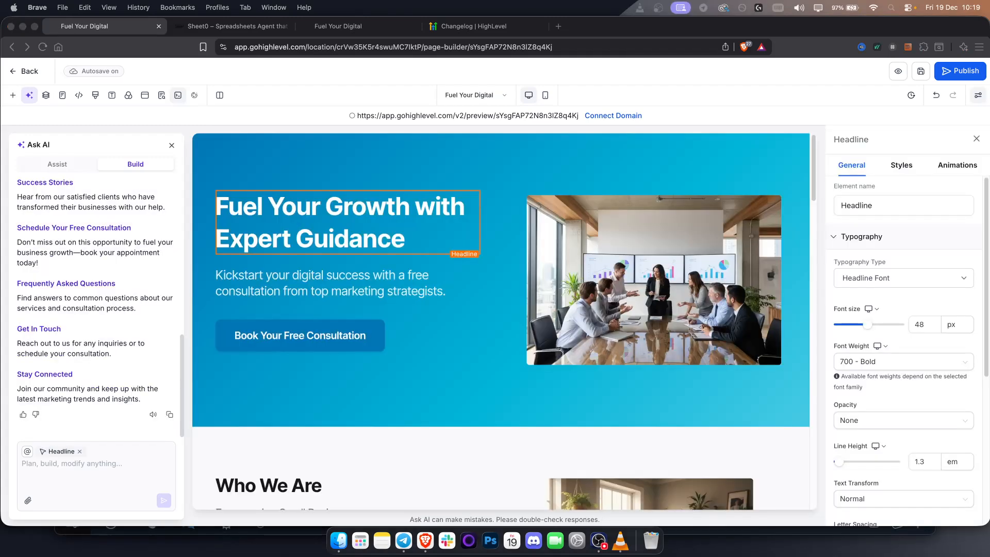
{"action": "scroll", "coordinate": [499, 307], "scroll_direction": "down", "scroll_amount": 1}
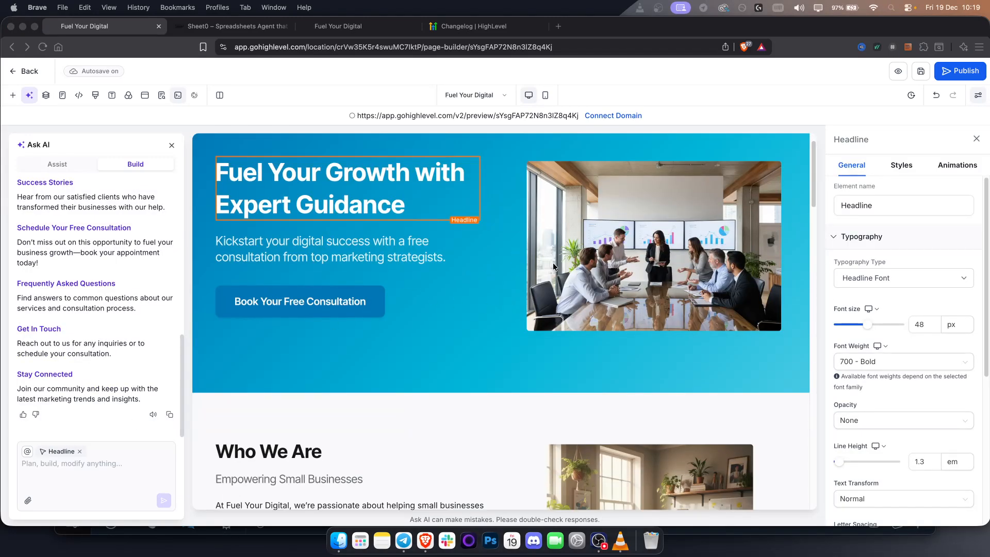
{"action": "scroll", "coordinate": [567, 263], "scroll_direction": "down", "scroll_amount": 1}
{"action": "scroll", "coordinate": [650, 258], "scroll_direction": "down", "scroll_amount": 5}
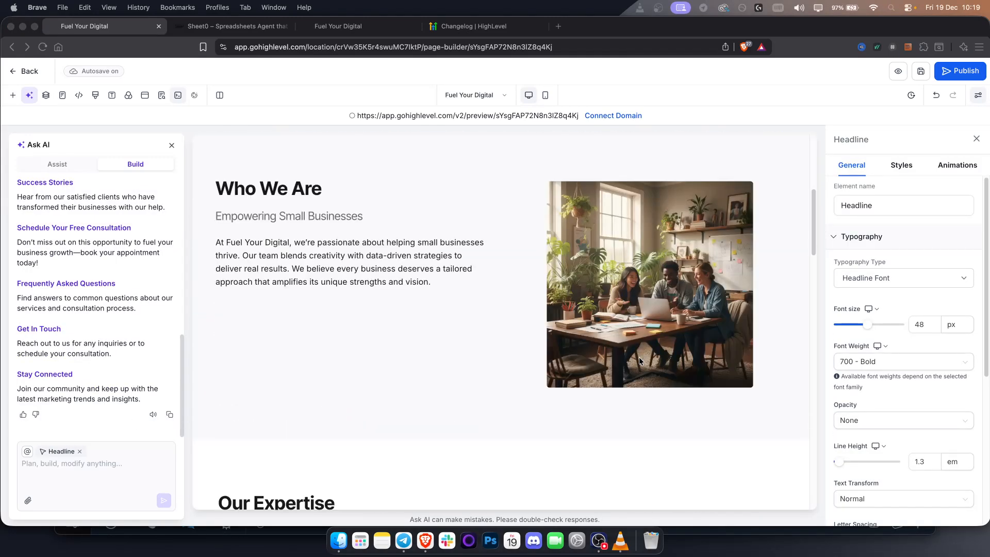
{"action": "left_click", "coordinate": [667, 293]}
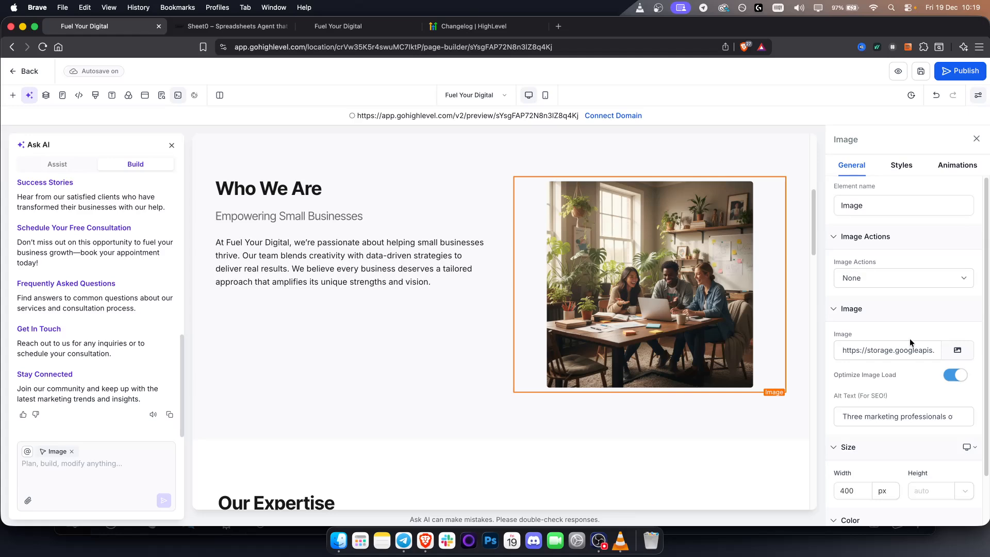
{"action": "scroll", "coordinate": [910, 338], "scroll_direction": "down", "scroll_amount": 2}
{"action": "scroll", "coordinate": [334, 441], "scroll_direction": "down", "scroll_amount": 3}
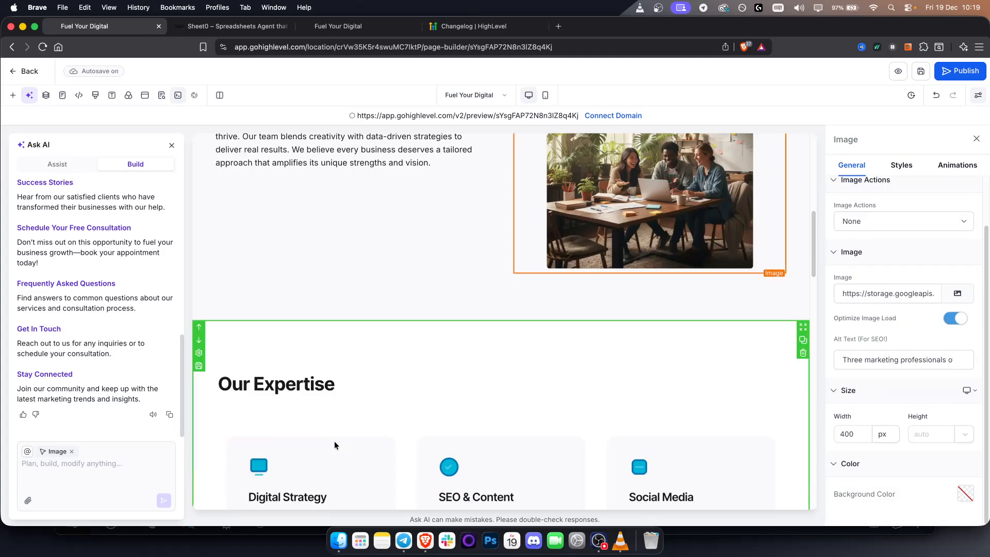
{"action": "scroll", "coordinate": [334, 441], "scroll_direction": "down", "scroll_amount": 4}
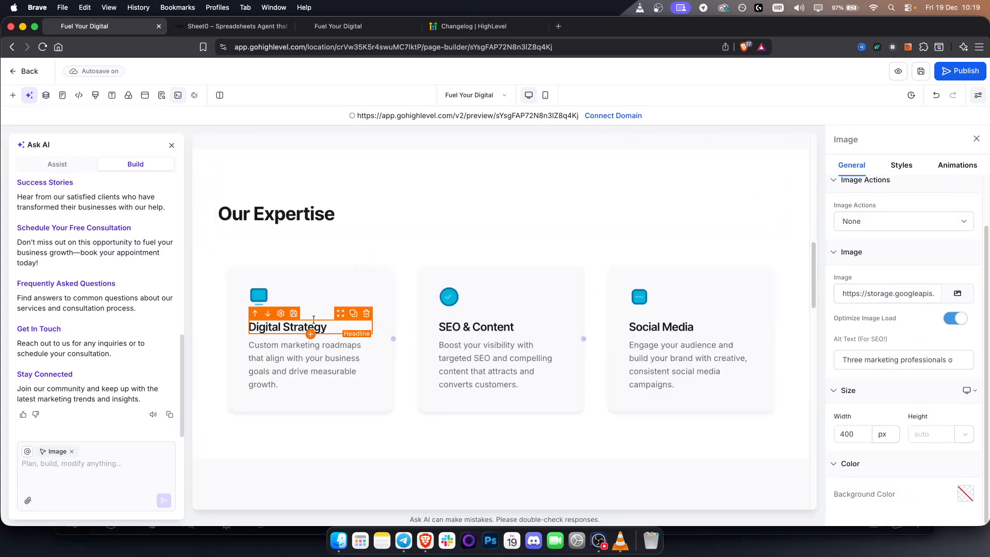
{"action": "scroll", "coordinate": [582, 311], "scroll_direction": "down", "scroll_amount": 7}
{"action": "scroll", "coordinate": [578, 314], "scroll_direction": "down", "scroll_amount": 9}
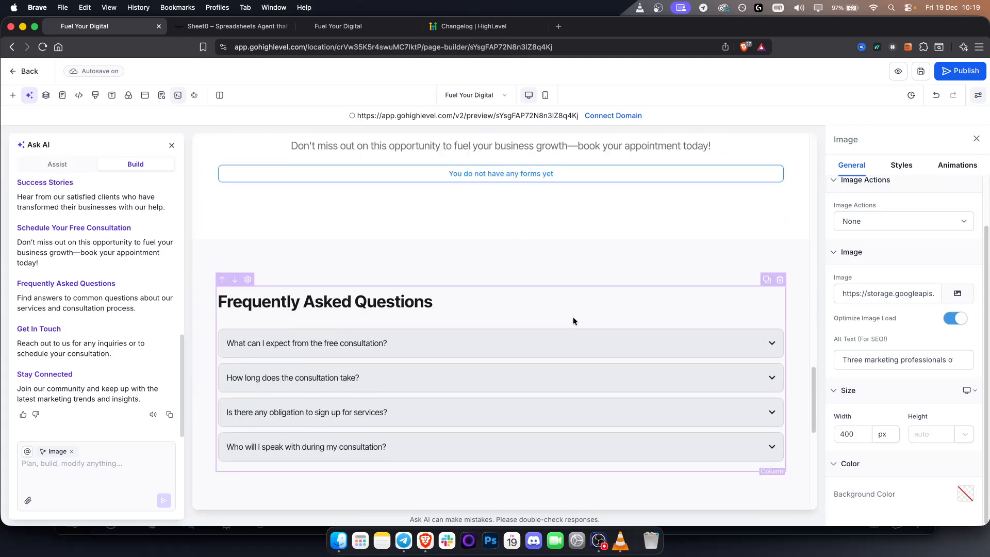
{"action": "scroll", "coordinate": [574, 316], "scroll_direction": "down", "scroll_amount": 8}
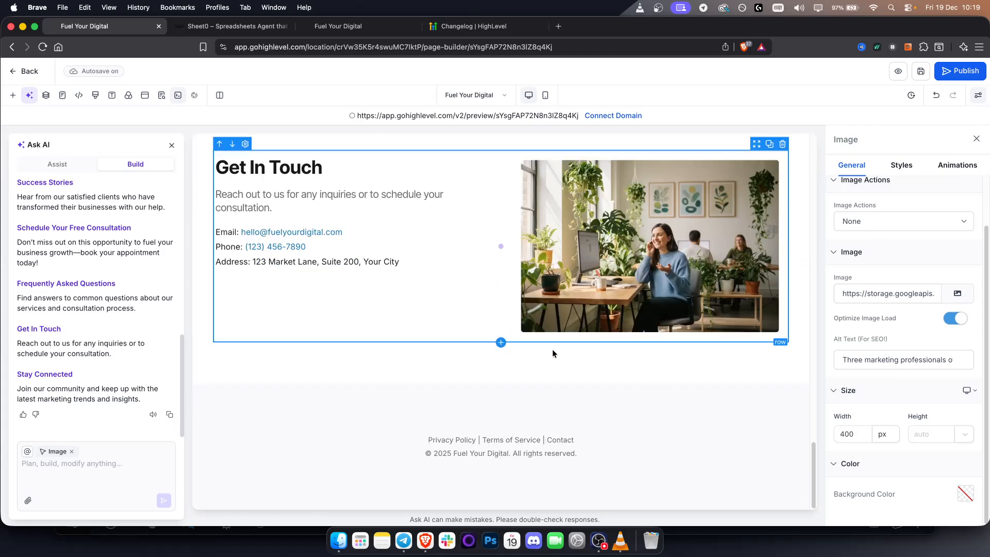
Add a new form to the Schedule Your Free Consultation section in place of the empty form element
{"action": "scroll", "coordinate": [515, 394], "scroll_direction": "up", "scroll_amount": 15}
{"action": "left_click", "coordinate": [501, 343]}
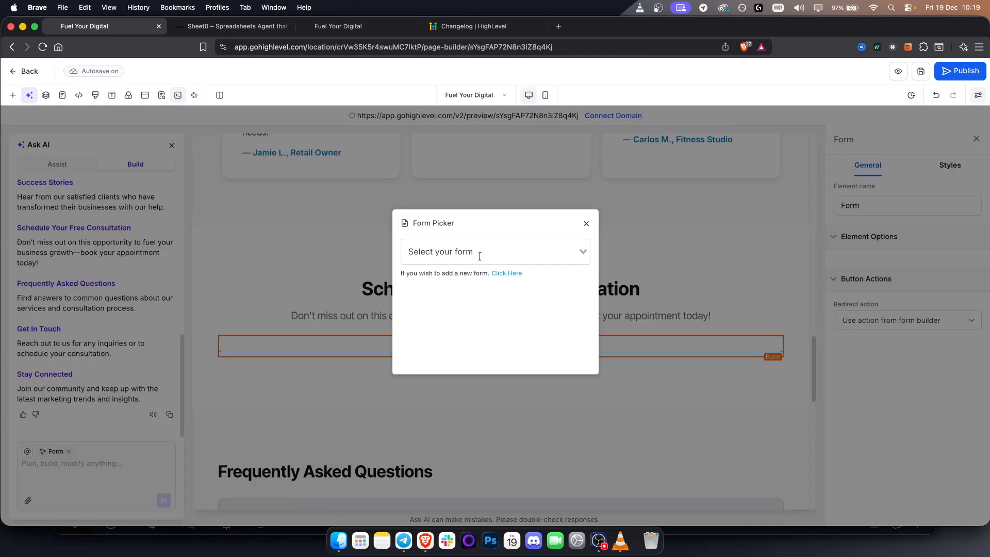
{"action": "left_click", "coordinate": [501, 273]}
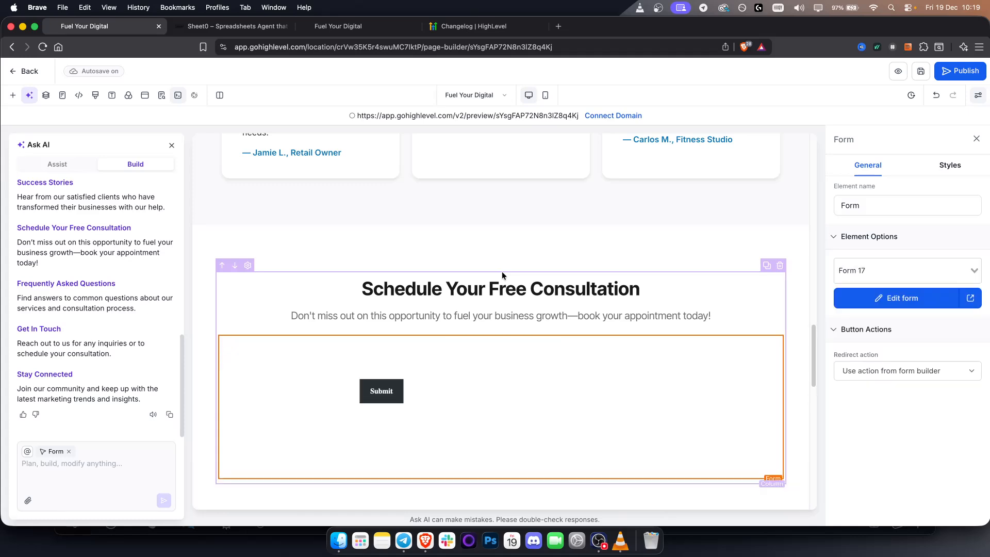
Open the consultation form in the form builder, save it, and return to the page editor
{"action": "scroll", "coordinate": [558, 364], "scroll_direction": "down", "scroll_amount": 2}
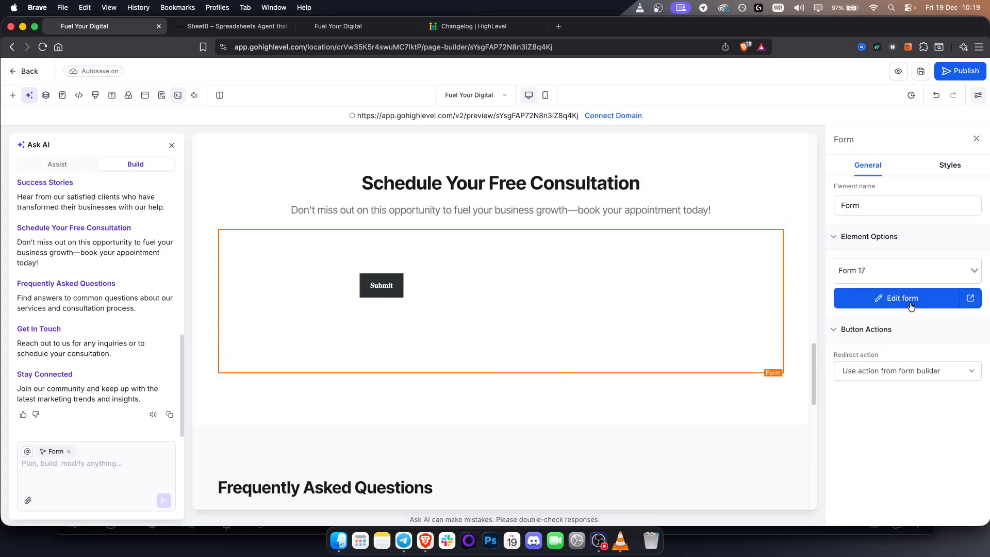
{"action": "left_click", "coordinate": [970, 298]}
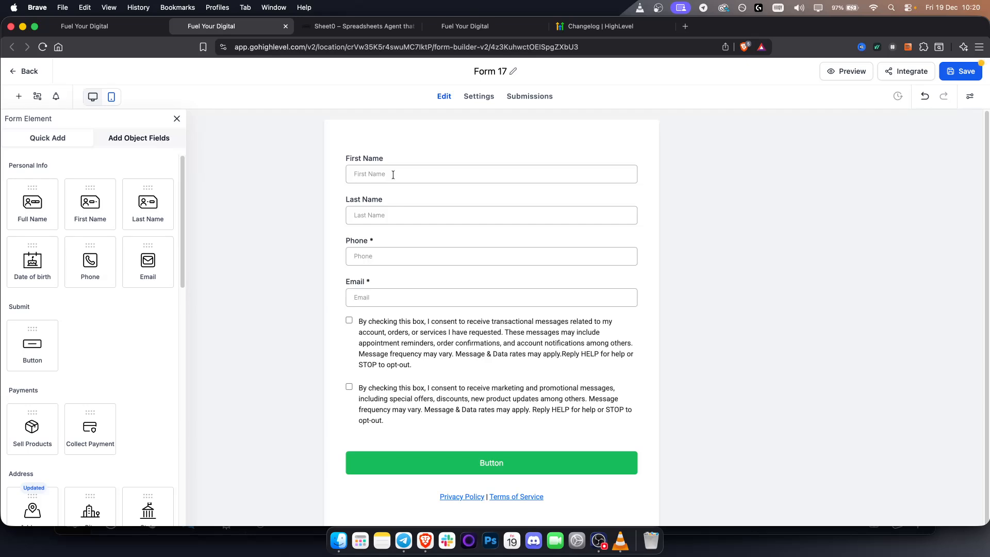
{"action": "left_click", "coordinate": [110, 30]}
{"action": "left_click", "coordinate": [852, 131]}
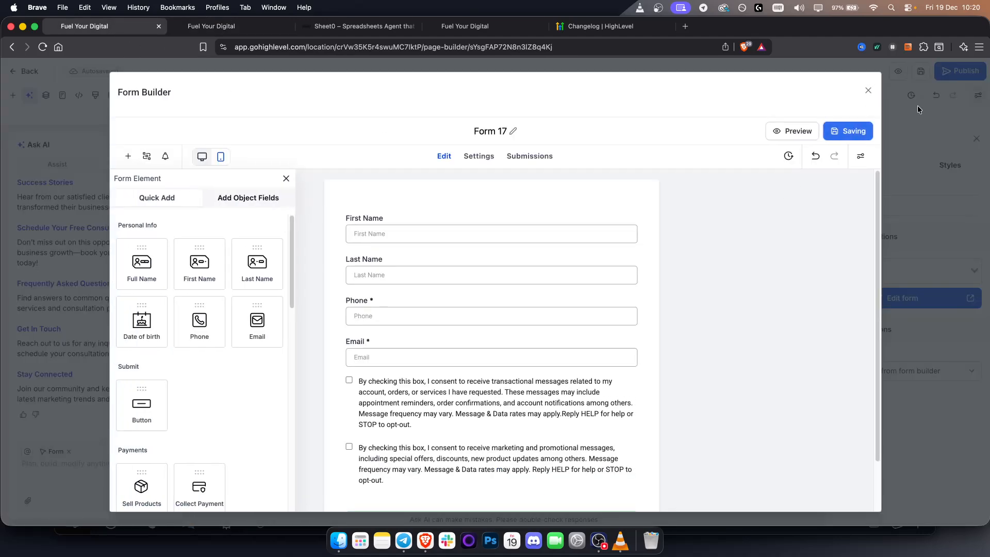
{"action": "left_click", "coordinate": [868, 92]}
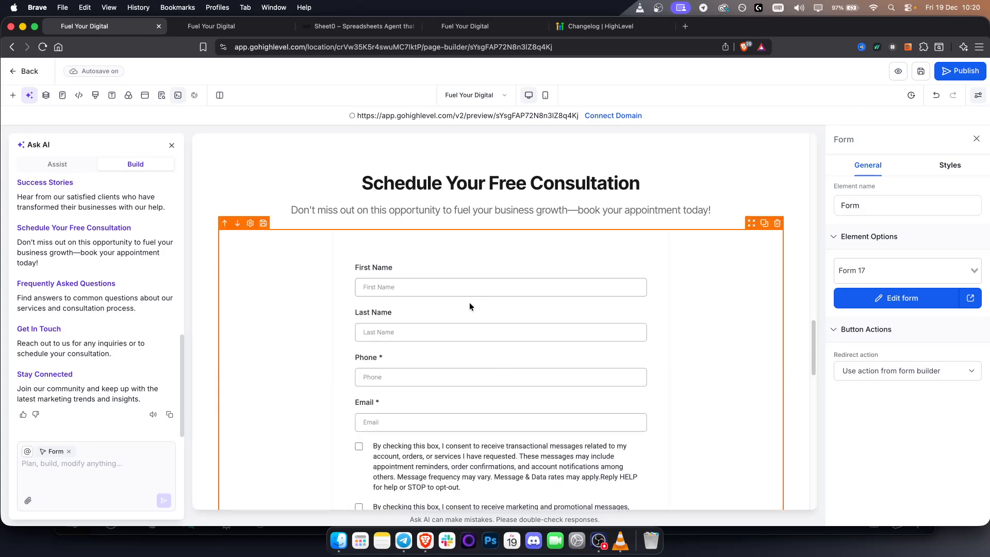
Check the domain selection required for publishing the page, and close it without choosing a domain
{"action": "scroll", "coordinate": [461, 353], "scroll_direction": "down", "scroll_amount": 10}
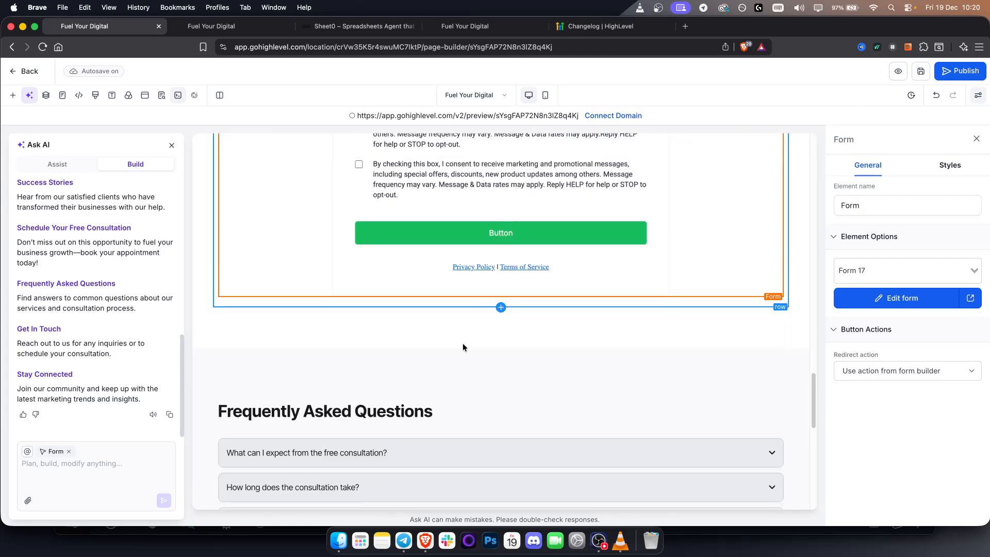
{"action": "scroll", "coordinate": [462, 339], "scroll_direction": "down", "scroll_amount": 8}
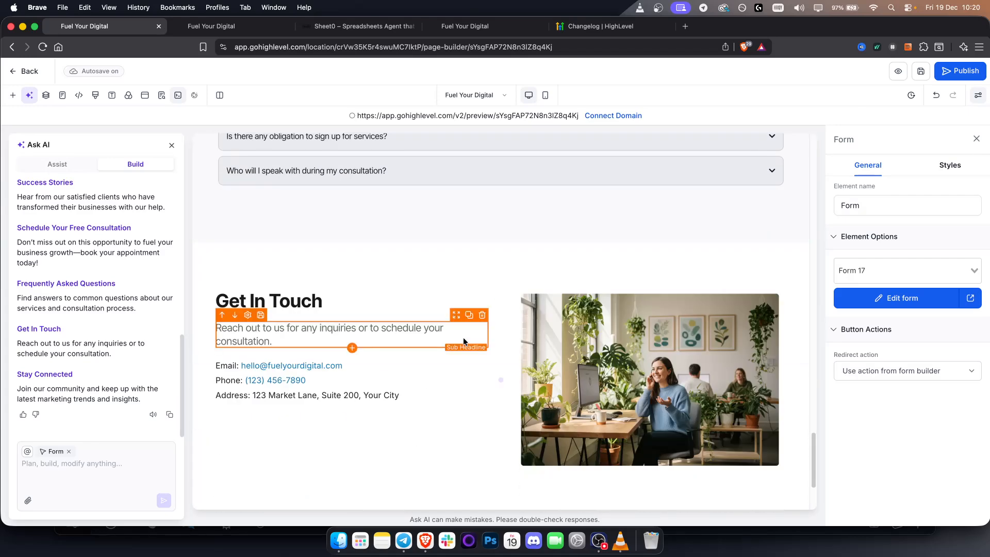
{"action": "left_click", "coordinate": [966, 69]}
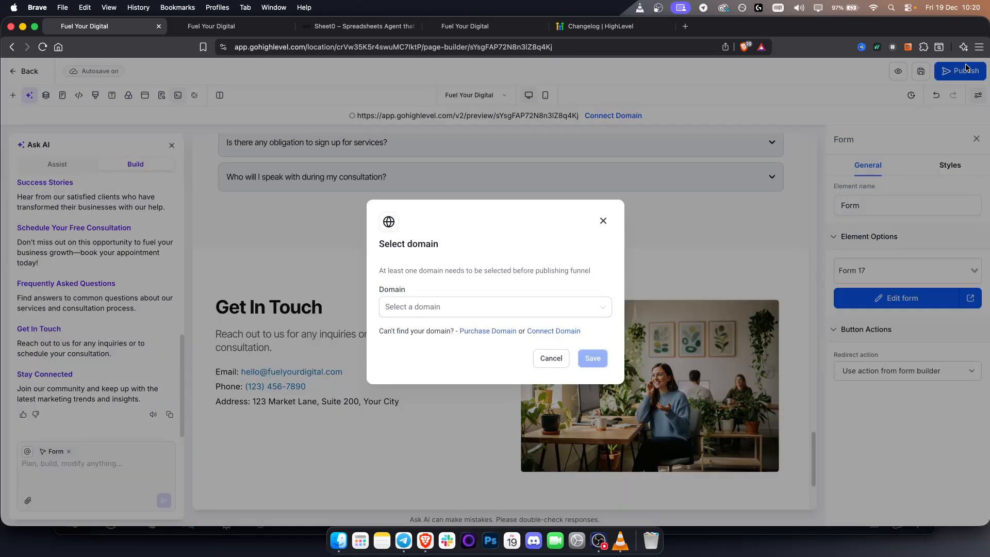
{"action": "left_click", "coordinate": [448, 311]}
{"action": "left_click", "coordinate": [470, 267]}
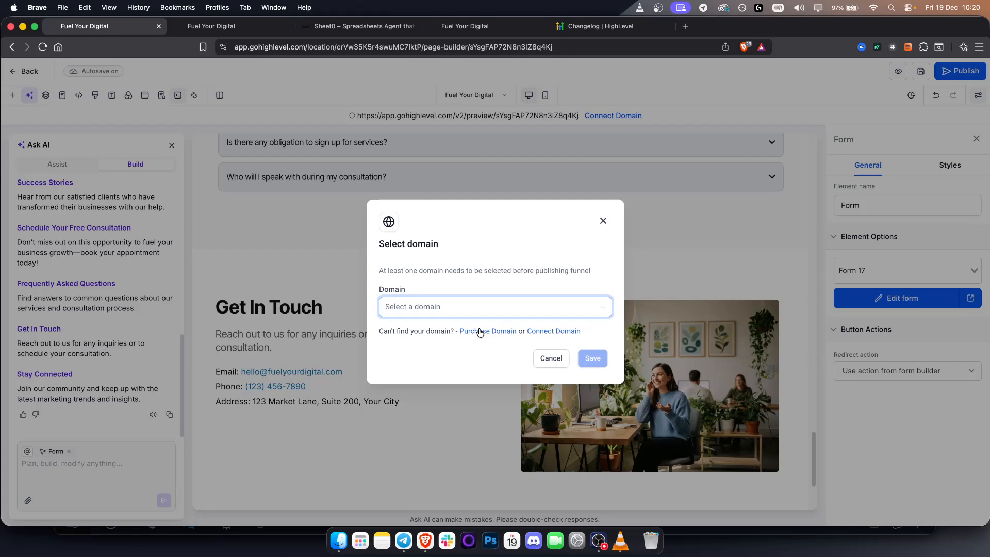
{"action": "left_click", "coordinate": [604, 222]}
Save the page, review its SEO metadata, and apply the SEO meta update
{"action": "left_click", "coordinate": [920, 71]}
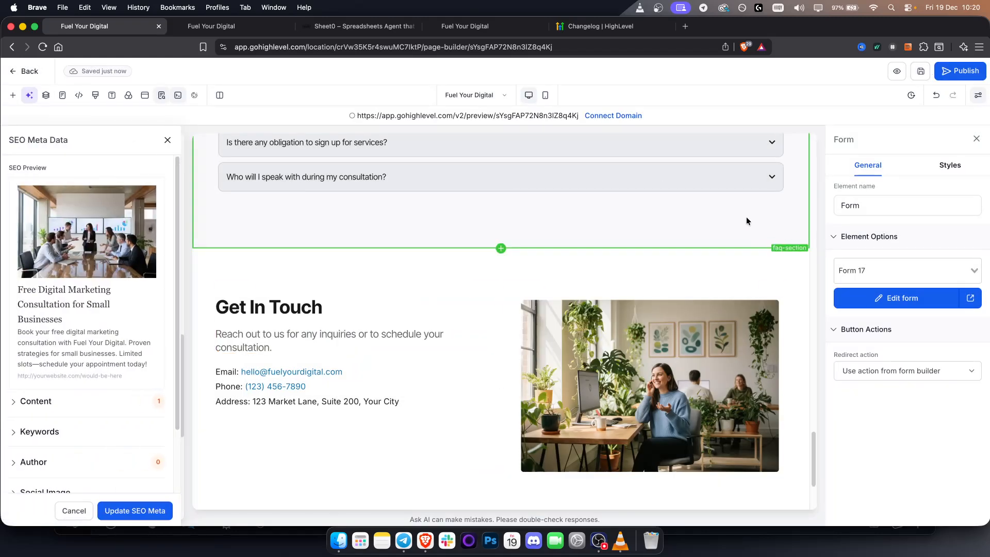
{"action": "scroll", "coordinate": [109, 432], "scroll_direction": "down", "scroll_amount": 4}
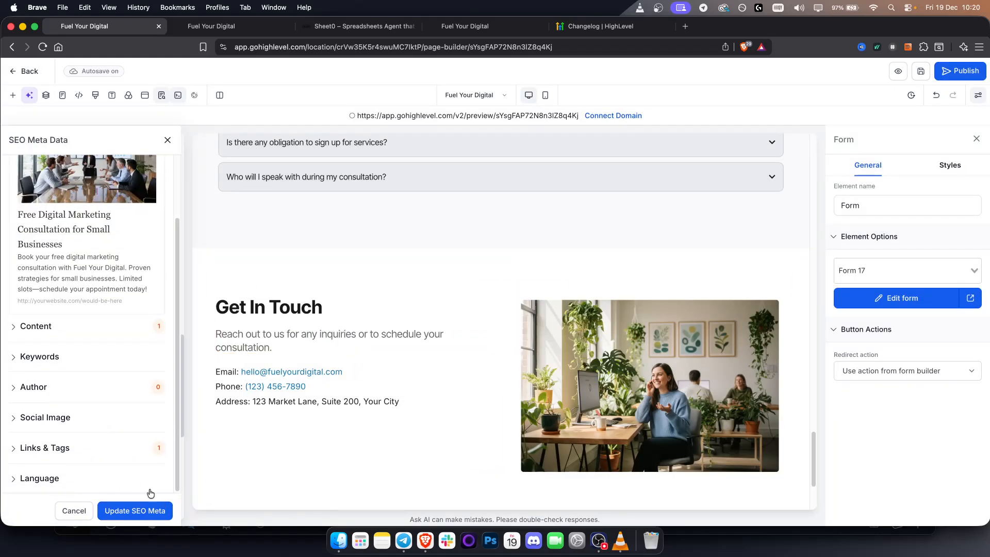
{"action": "scroll", "coordinate": [141, 409], "scroll_direction": "up", "scroll_amount": 4}
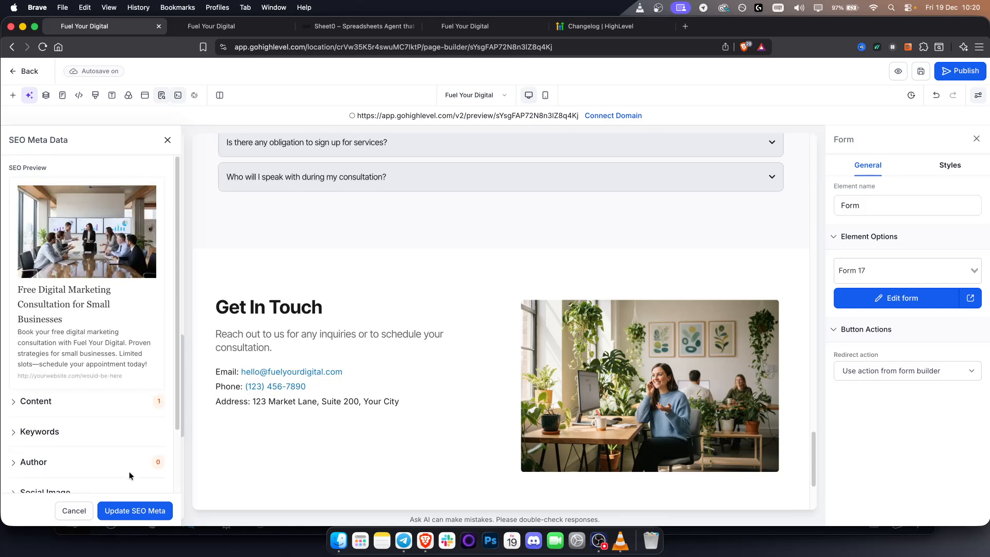
{"action": "left_click", "coordinate": [135, 510]}
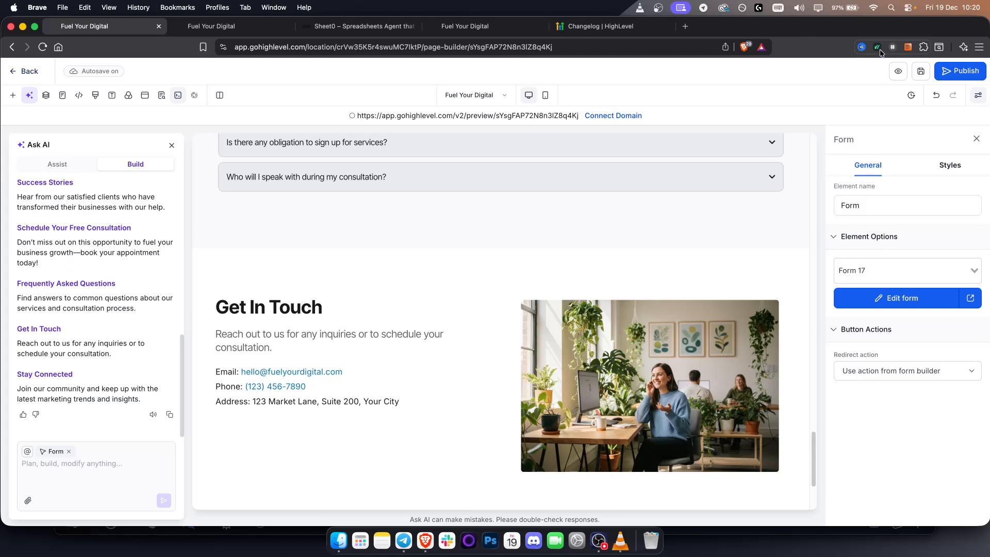
Save the page again and open its live preview
{"action": "left_click", "coordinate": [923, 71]}
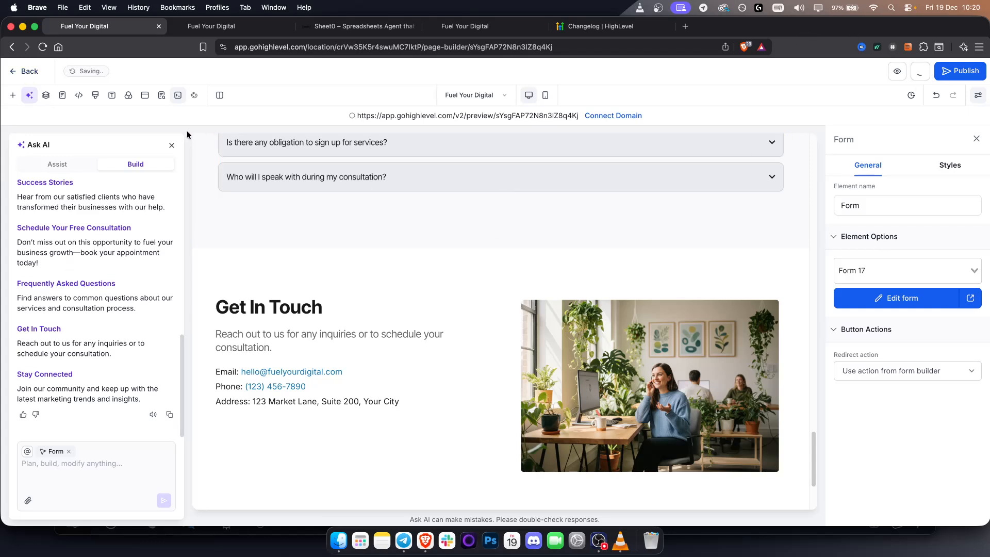
{"action": "left_click", "coordinate": [897, 71]}
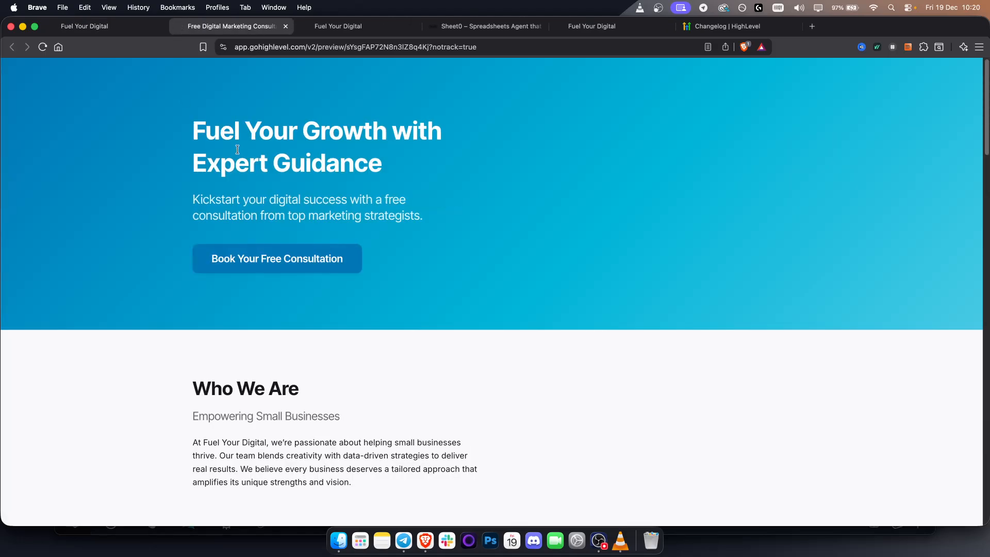
Examine the previewed landing page from the hero section down to the consultation form
{"action": "scroll", "coordinate": [238, 148], "scroll_direction": "down", "scroll_amount": 20}
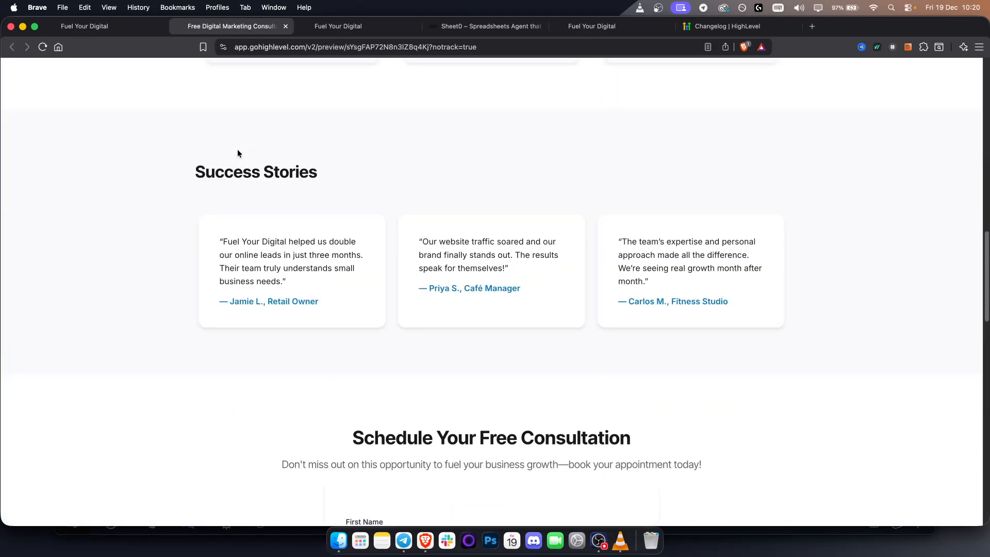
{"action": "scroll", "coordinate": [238, 154], "scroll_direction": "down", "scroll_amount": 10}
{"action": "scroll", "coordinate": [237, 184], "scroll_direction": "up", "scroll_amount": 20}
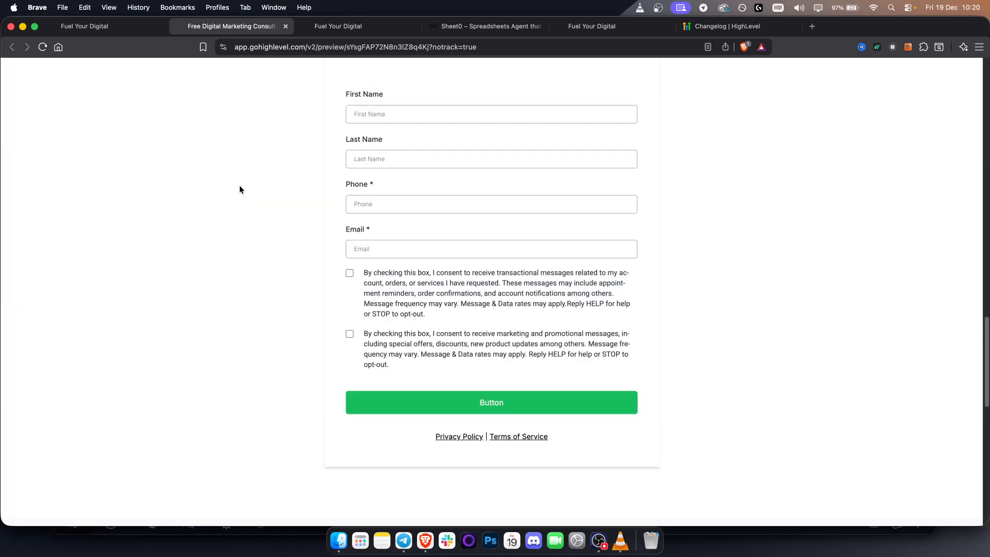
{"action": "scroll", "coordinate": [244, 187], "scroll_direction": "up", "scroll_amount": 3}
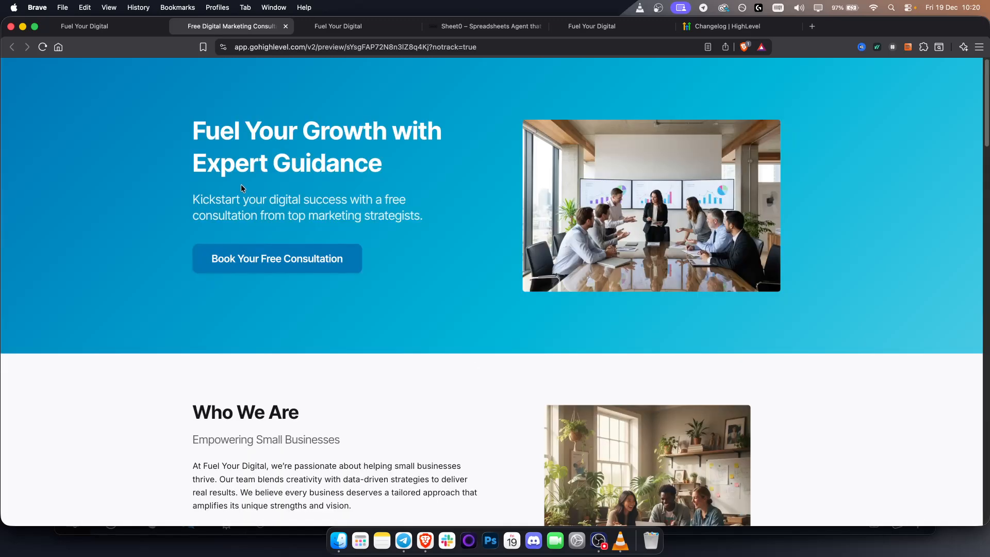
Leave the page editor and open the Voice AI agent list, skipping the feedback survey
{"action": "left_click", "coordinate": [135, 25]}
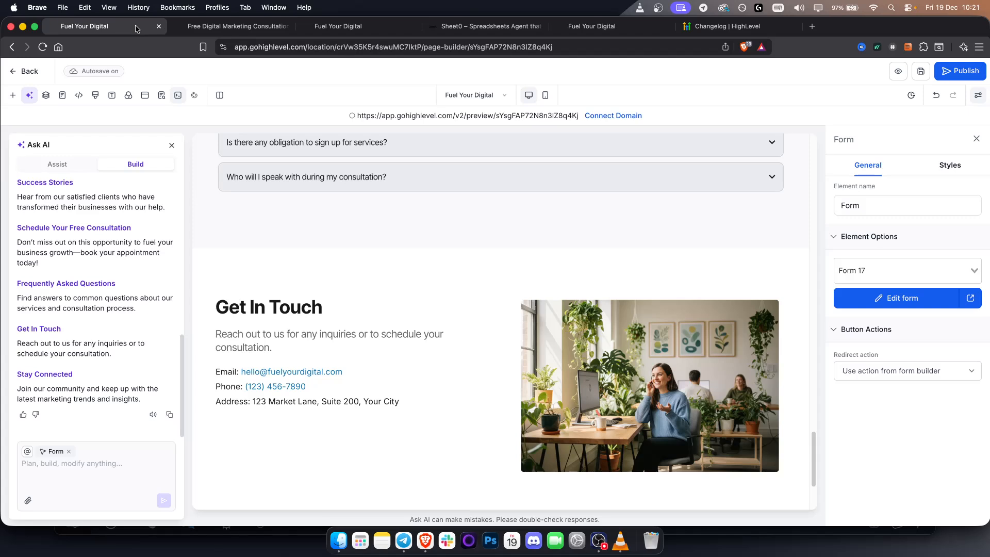
{"action": "left_click", "coordinate": [14, 73]}
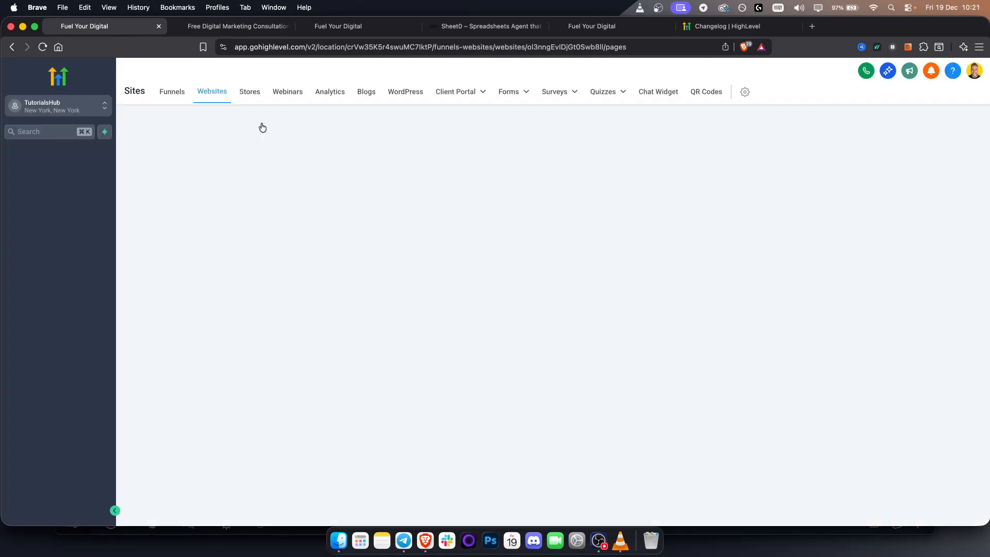
{"action": "left_click", "coordinate": [51, 314]}
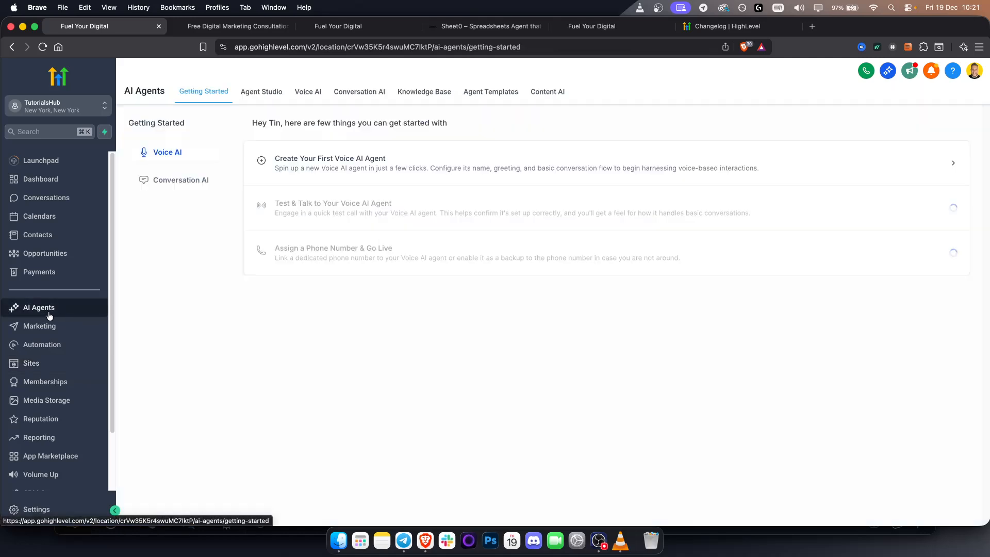
{"action": "left_click", "coordinate": [307, 93]}
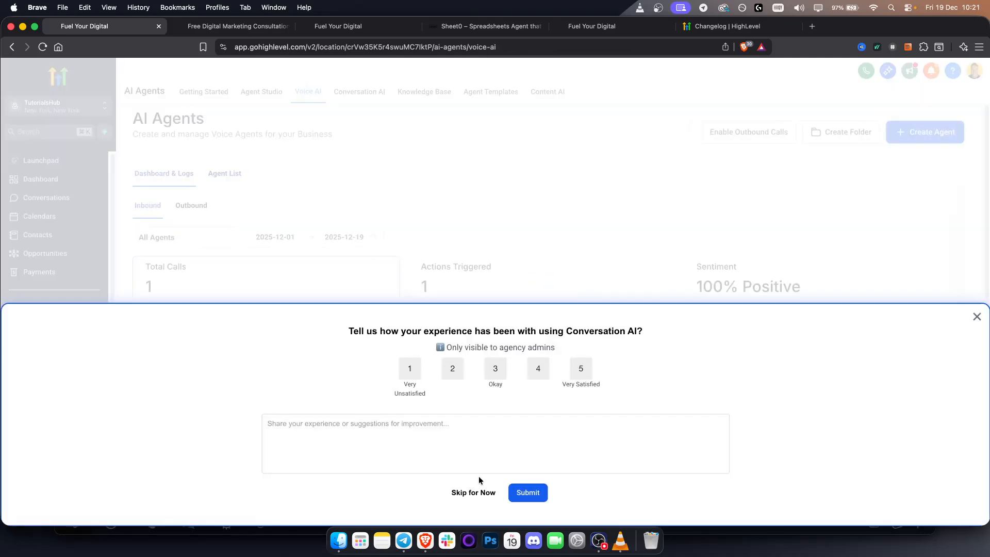
{"action": "left_click", "coordinate": [474, 492]}
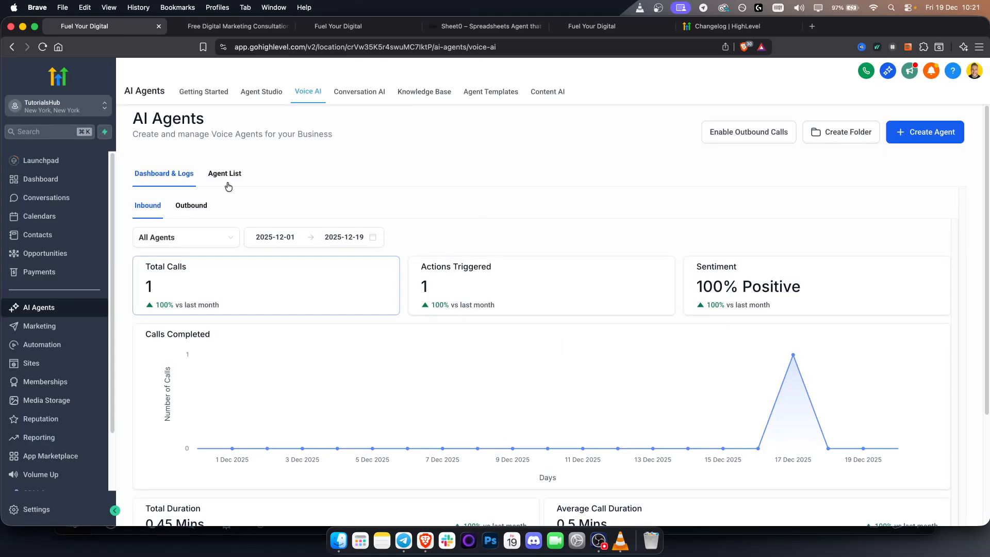
{"action": "left_click", "coordinate": [226, 180]}
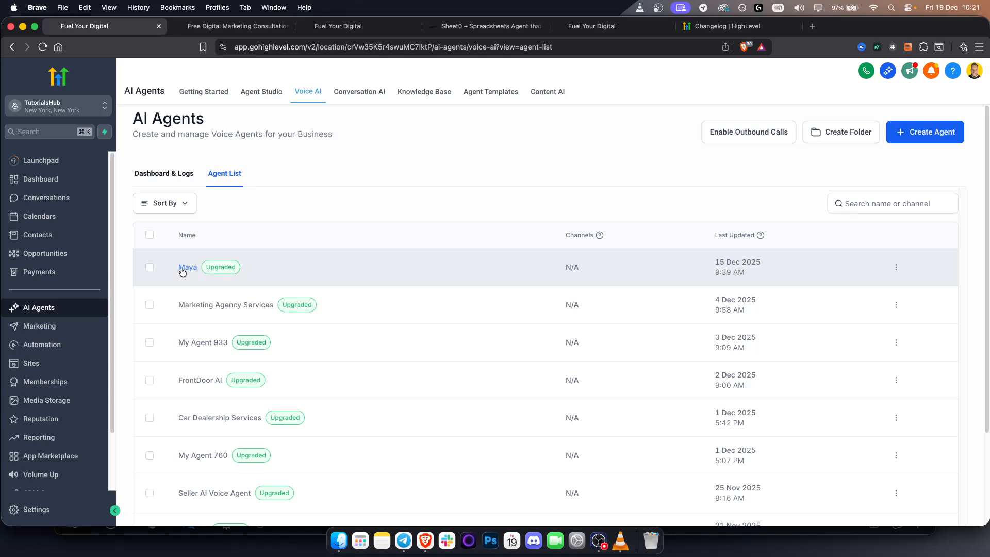
Create a new chat widget of type Voice AI for the website
{"action": "left_click", "coordinate": [40, 367]}
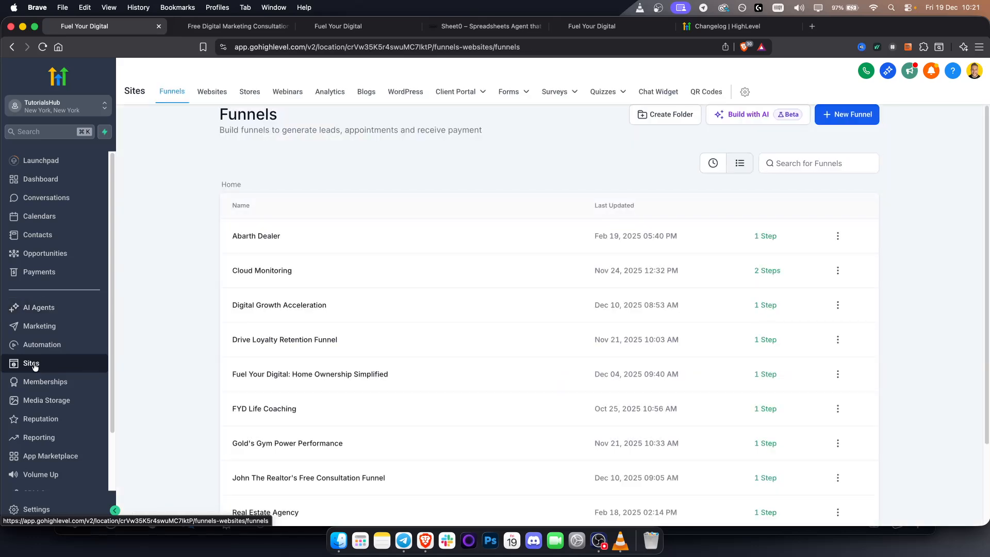
{"action": "left_click", "coordinate": [662, 98]}
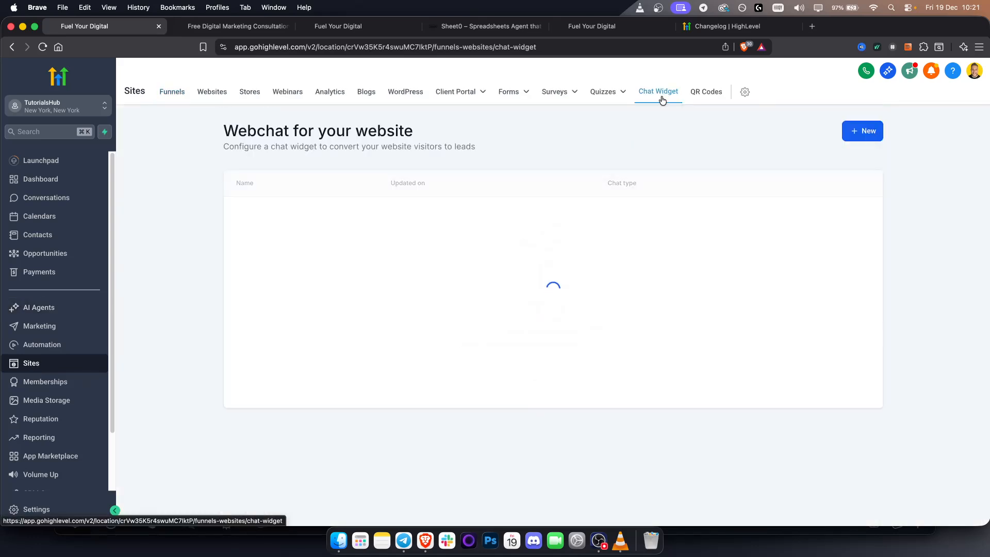
{"action": "left_click", "coordinate": [861, 131]}
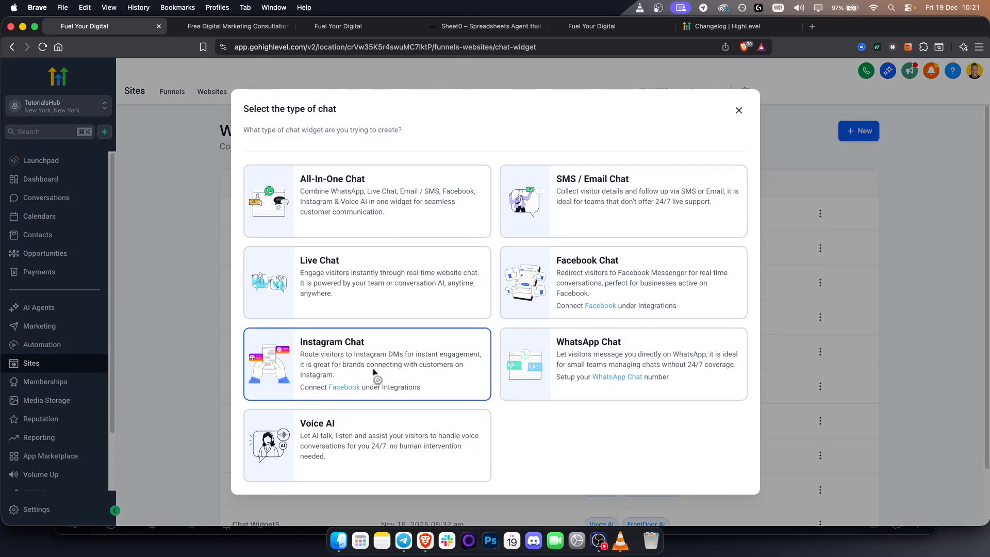
{"action": "left_click", "coordinate": [340, 445]}
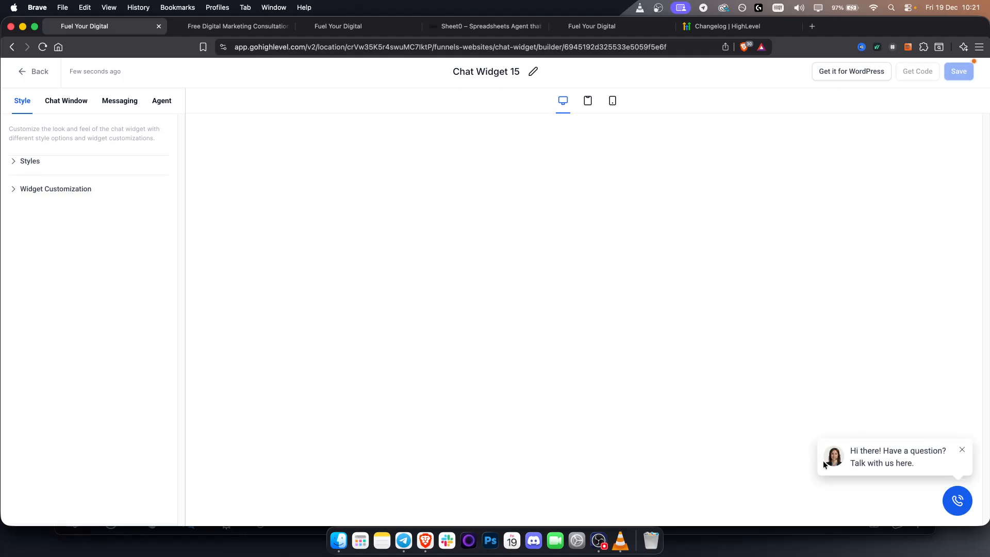
Expand the widget preview and review its style, chat window and messaging settings
{"action": "left_click", "coordinate": [958, 502]}
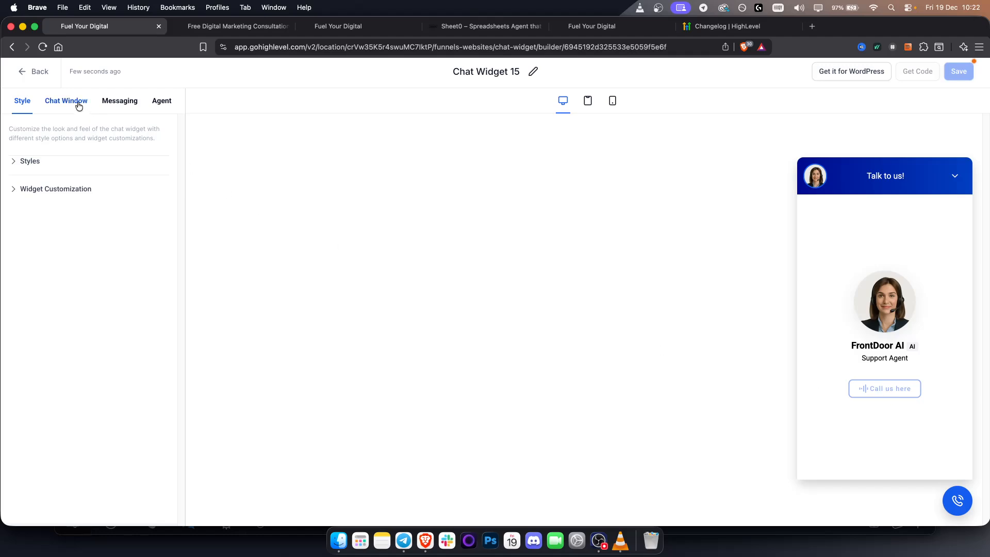
{"action": "left_click", "coordinate": [36, 168]}
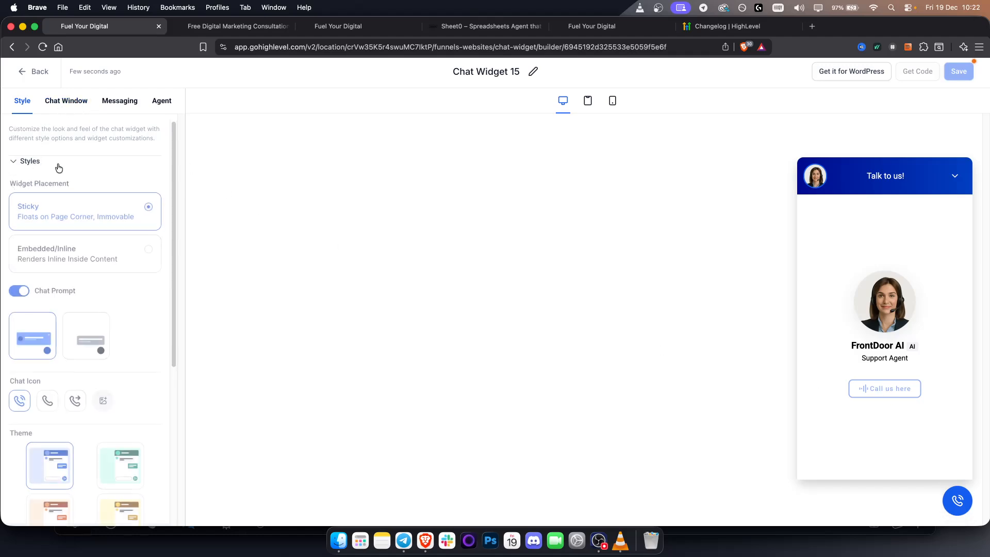
{"action": "scroll", "coordinate": [119, 299], "scroll_direction": "down", "scroll_amount": 6}
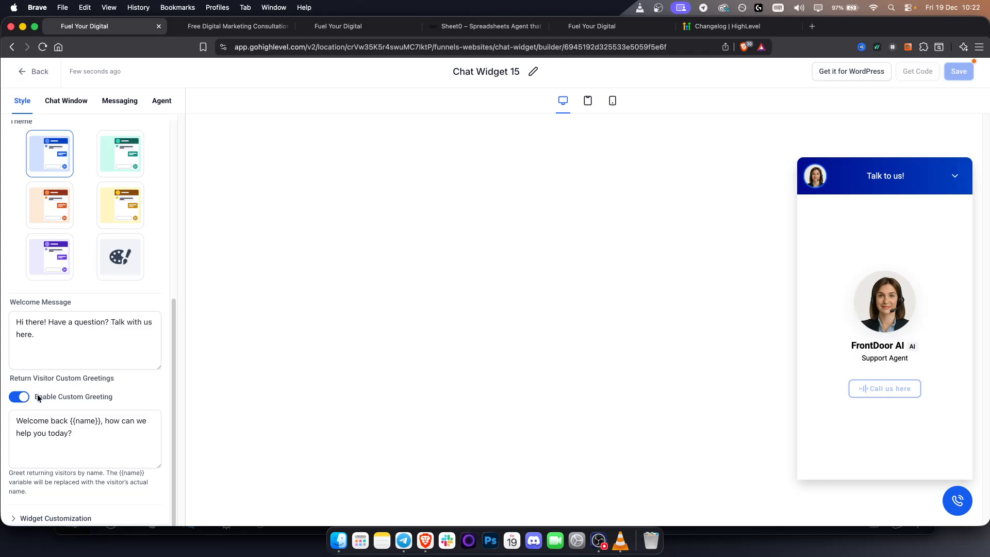
{"action": "scroll", "coordinate": [116, 392], "scroll_direction": "up", "scroll_amount": 6}
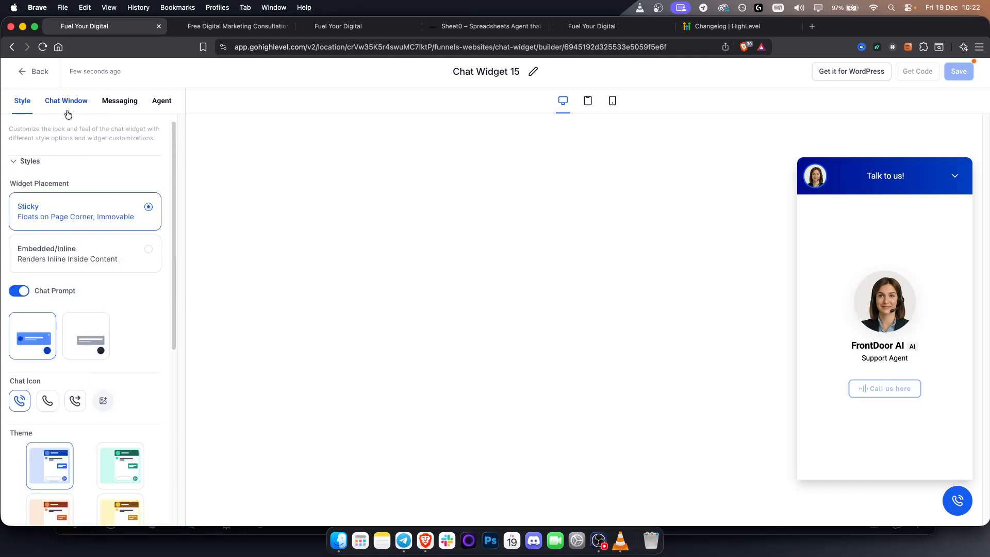
{"action": "left_click", "coordinate": [66, 108]}
{"action": "left_click", "coordinate": [63, 167]}
{"action": "left_click", "coordinate": [60, 166]}
{"action": "left_click", "coordinate": [109, 95]}
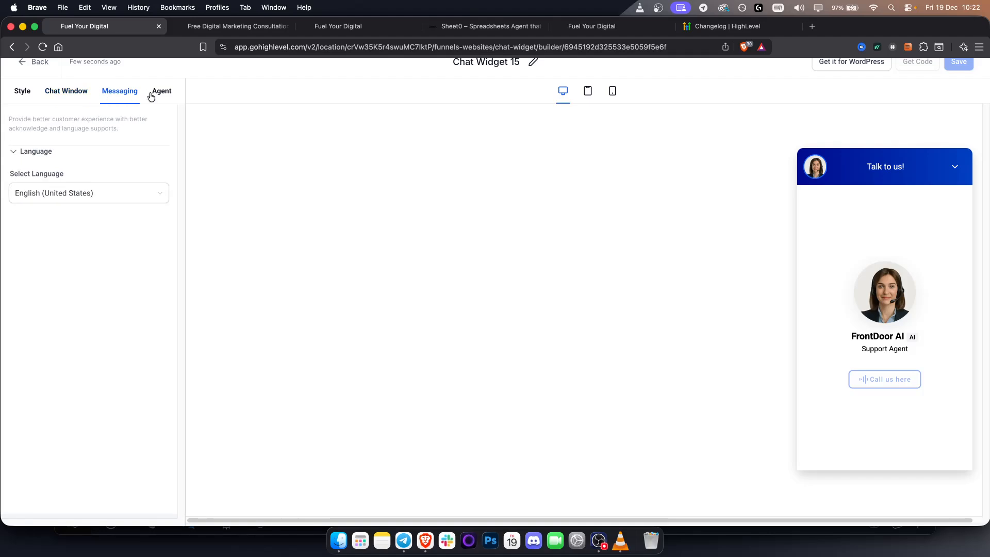
Assign Maya as the Voice AI agent that answers in the chat widget
{"action": "left_click", "coordinate": [155, 94]}
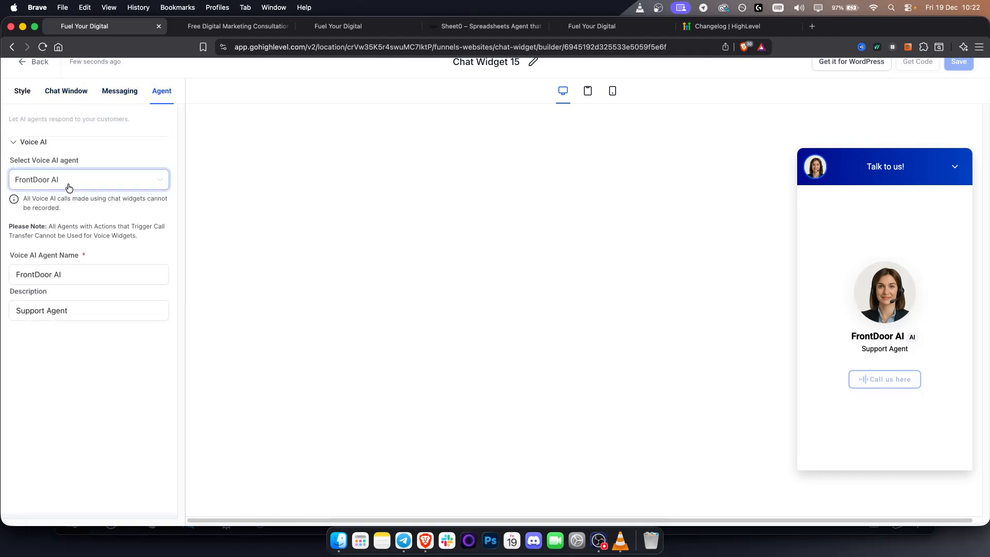
{"action": "left_click", "coordinate": [68, 186]}
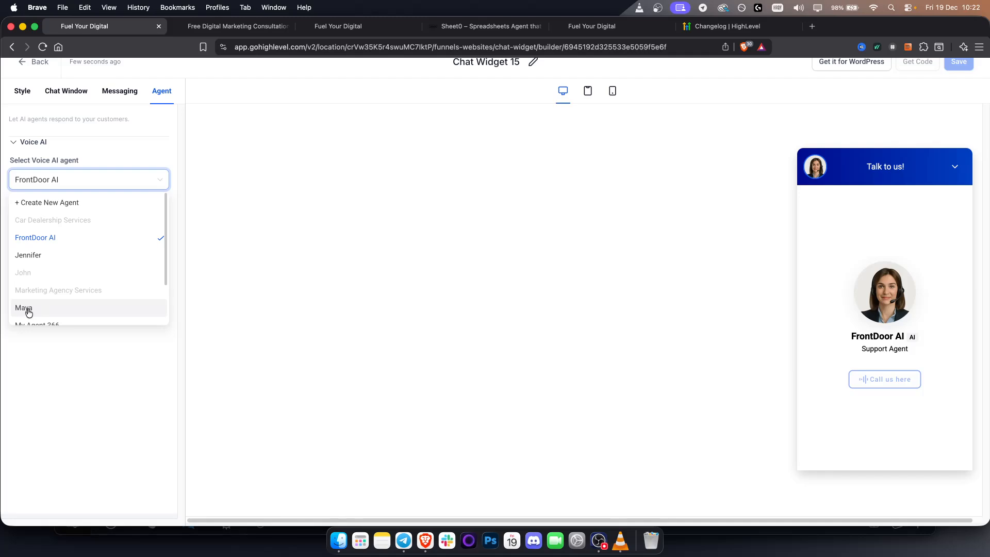
{"action": "left_click", "coordinate": [29, 312]}
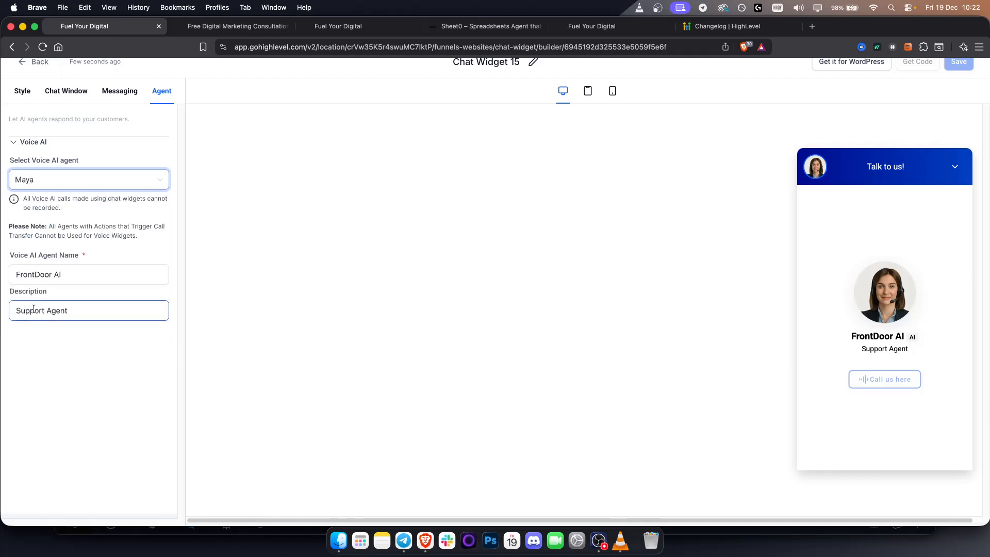
{"action": "left_click_drag", "start_coordinate": [69, 277], "coordinate": [12, 280]}
{"action": "left_click", "coordinate": [36, 365]}
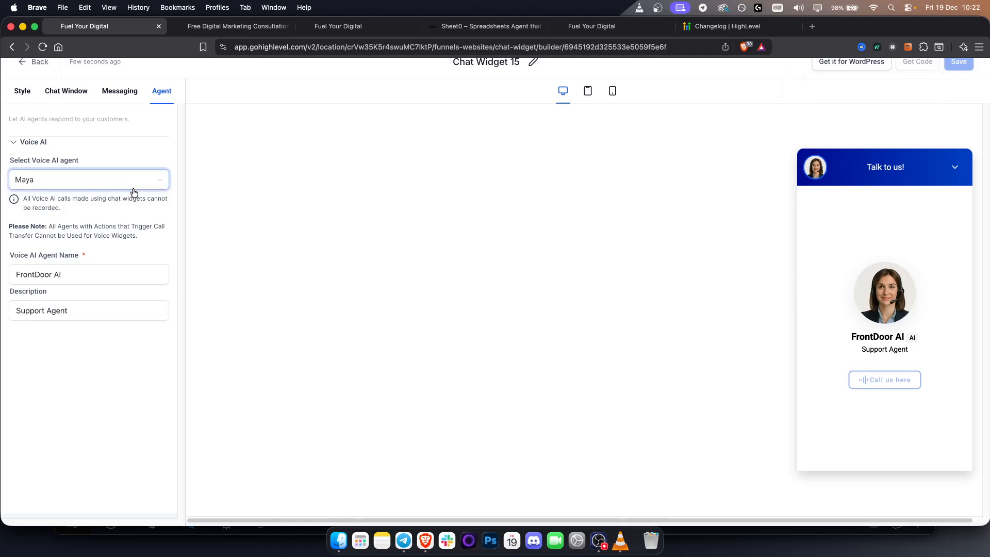
Turn off Agency Branding in the widget's additional chat window options and save the widget
{"action": "left_click", "coordinate": [119, 95]}
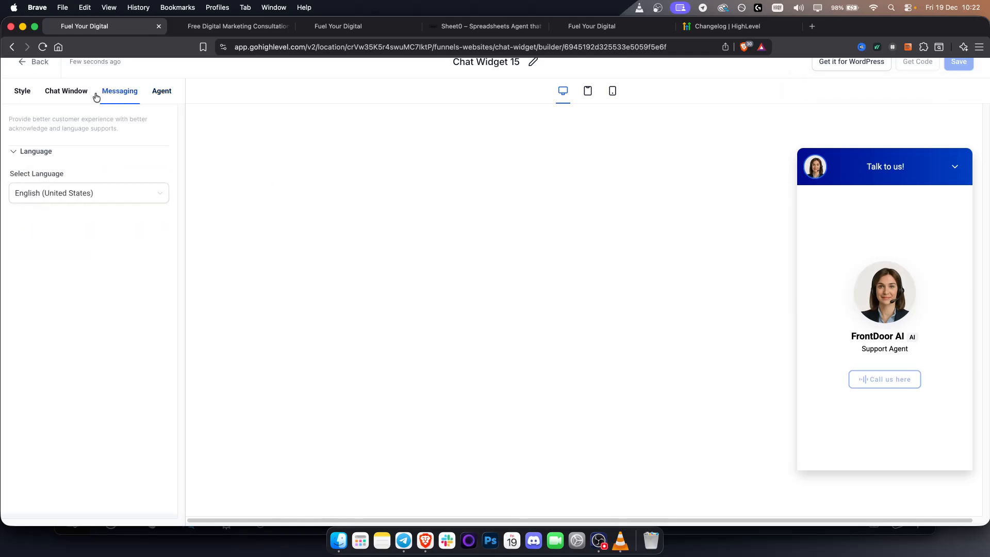
{"action": "left_click", "coordinate": [78, 96]}
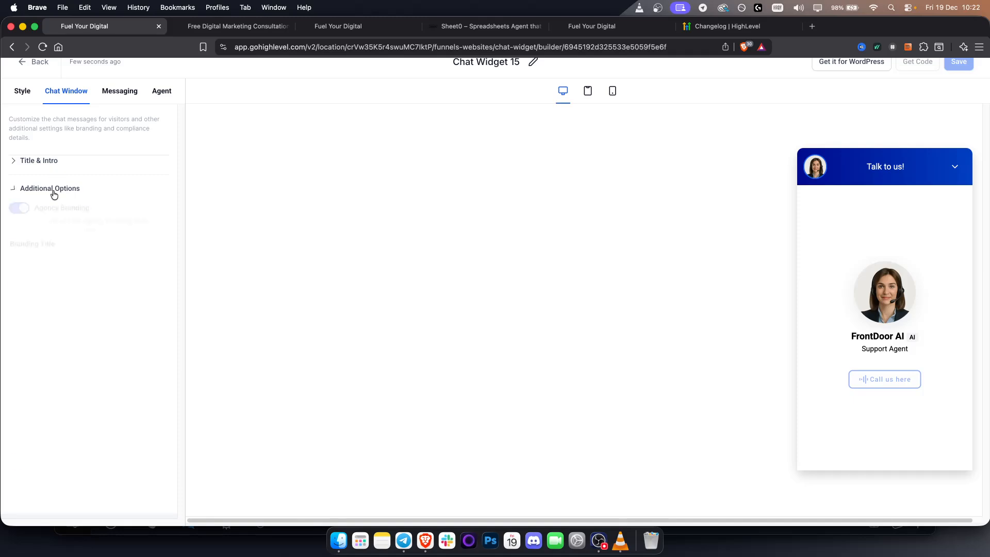
{"action": "left_click", "coordinate": [54, 190]}
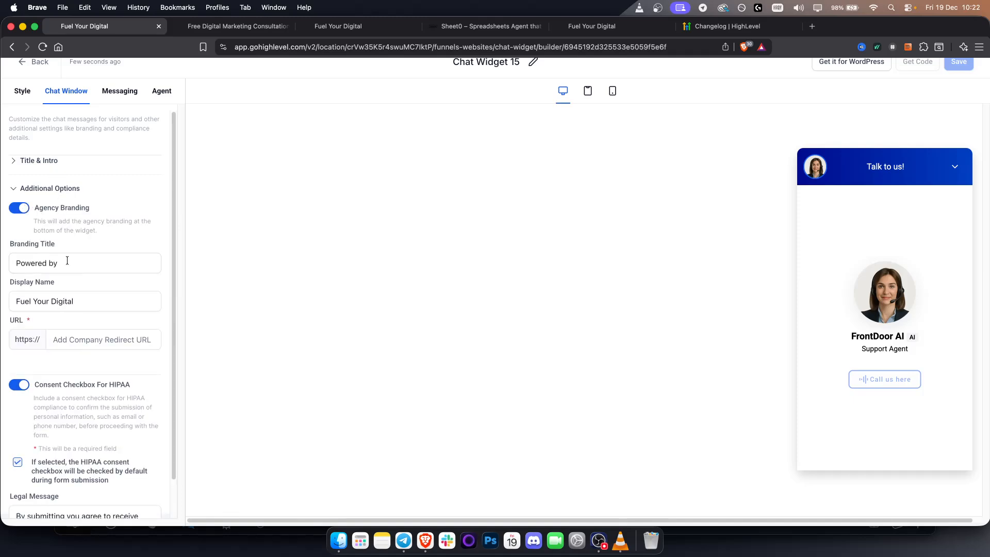
{"action": "left_click", "coordinate": [82, 335]}
{"action": "left_click", "coordinate": [26, 209]}
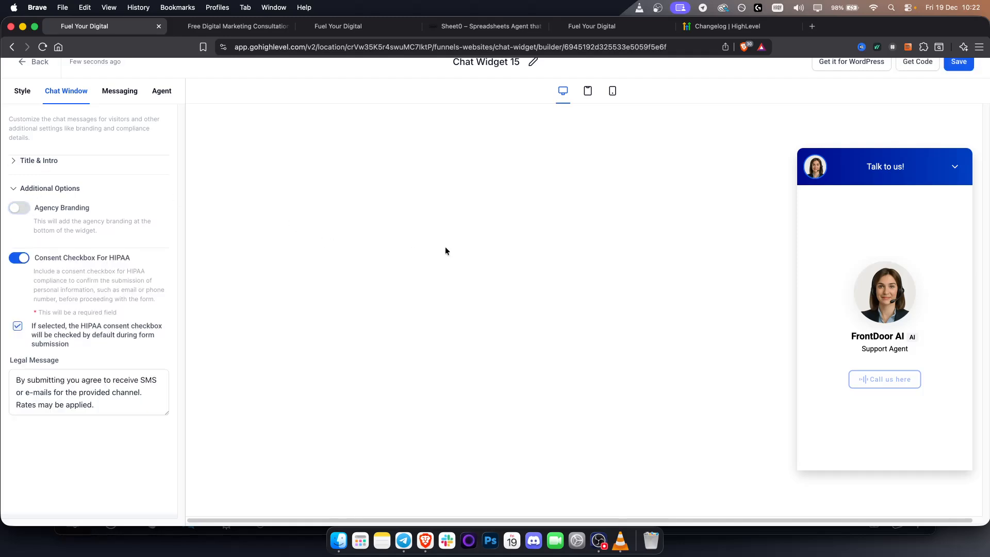
{"action": "left_click", "coordinate": [959, 67]}
{"action": "left_click", "coordinate": [969, 80]}
Copy the chat widget's embed script and return to the list of chat widgets
{"action": "left_click", "coordinate": [918, 62]}
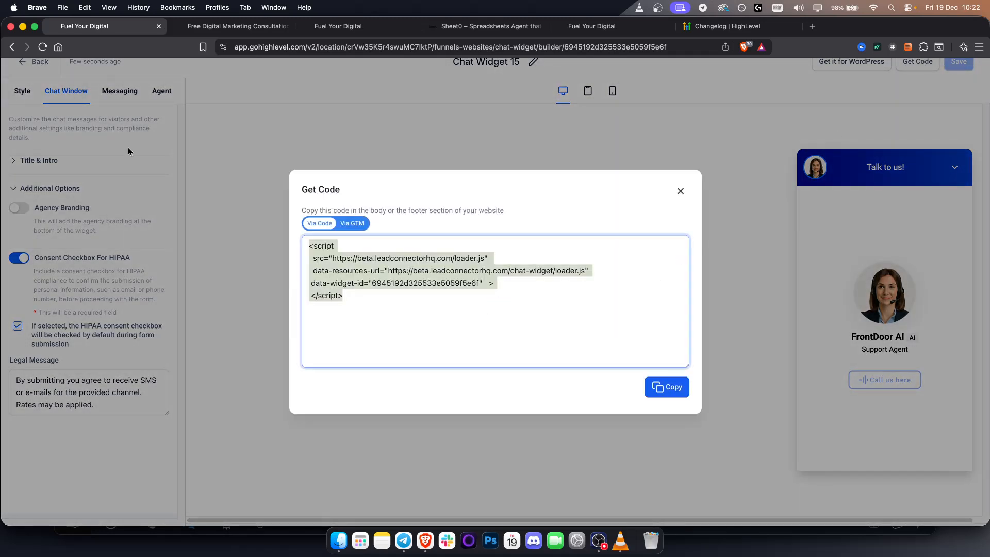
{"action": "right_click", "coordinate": [355, 258]}
{"action": "left_click", "coordinate": [371, 283]}
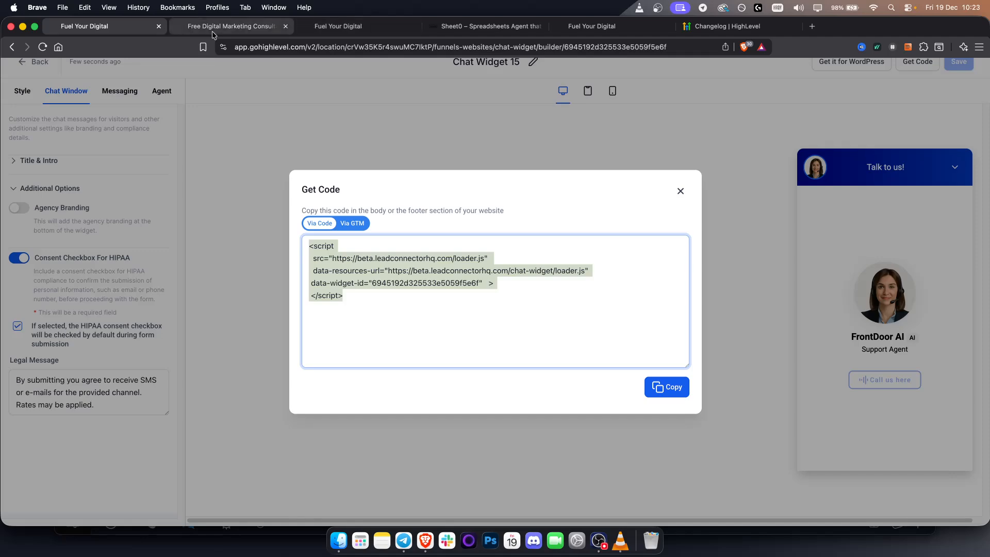
{"action": "left_click", "coordinate": [681, 191]}
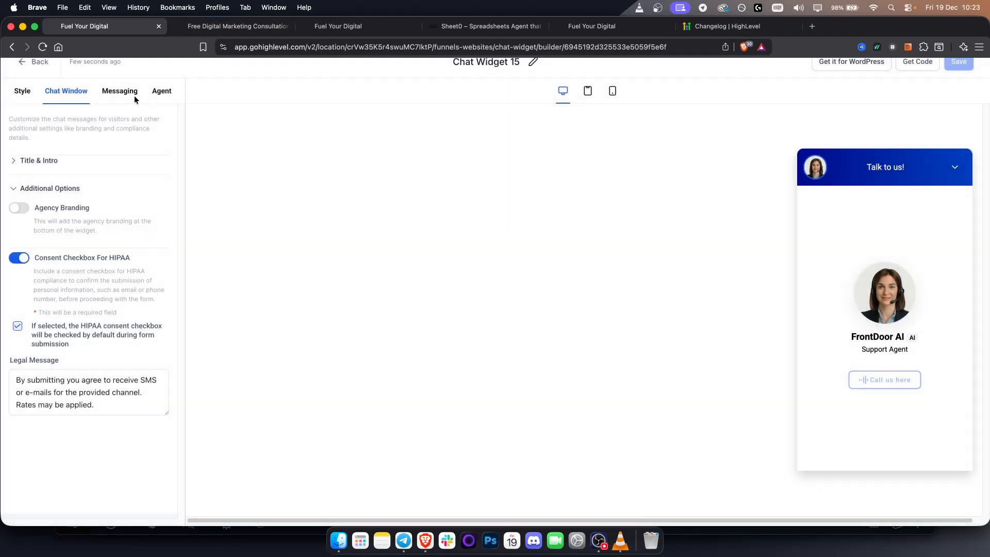
{"action": "left_click", "coordinate": [33, 62]}
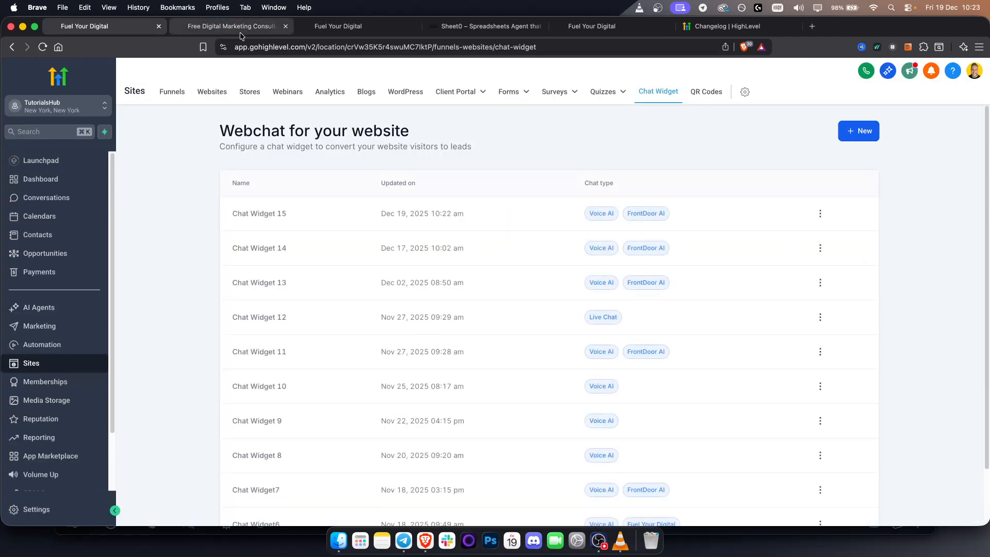
Find the Ignite Your Growth website among the recently updated websites and open its settings
{"action": "left_click", "coordinate": [239, 29]}
{"action": "left_click", "coordinate": [103, 26]}
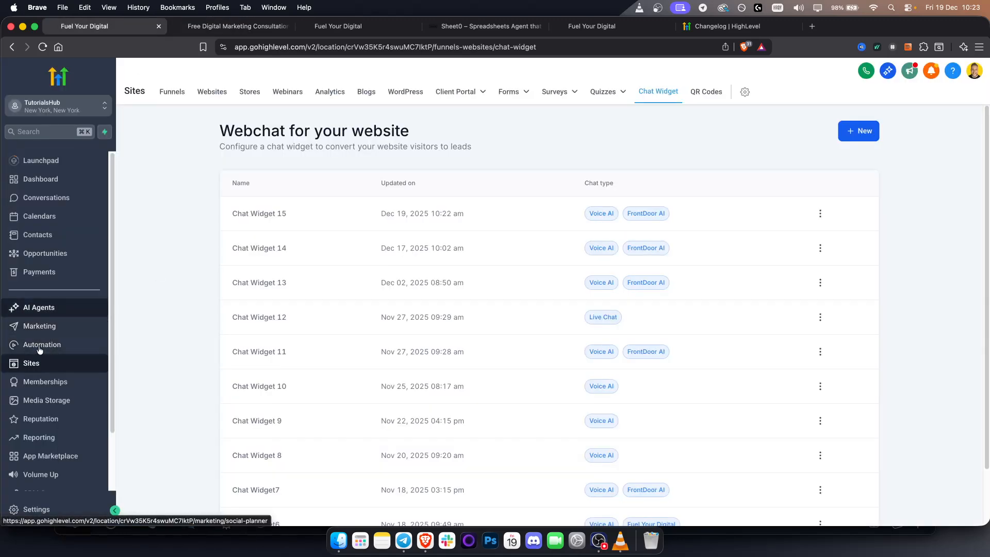
{"action": "left_click", "coordinate": [211, 92]}
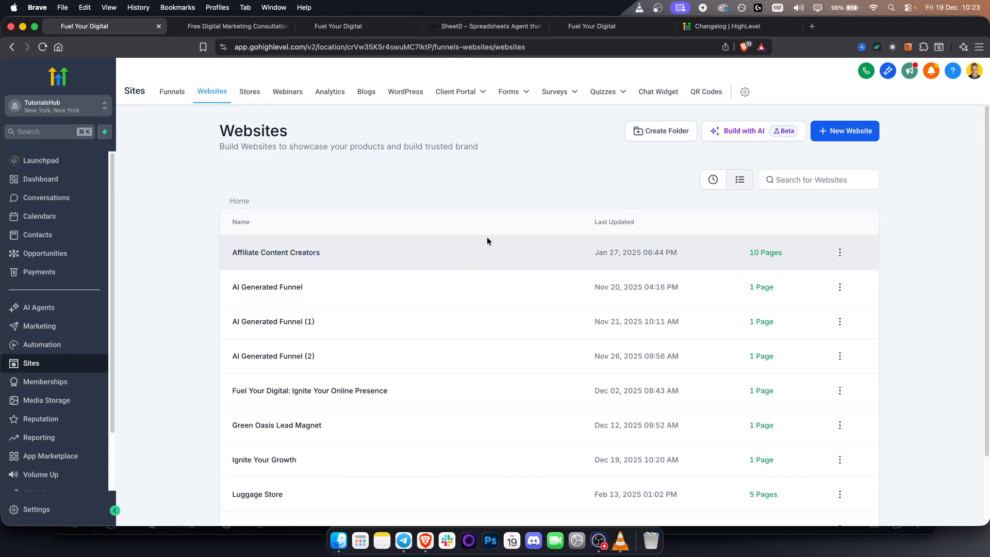
{"action": "left_click", "coordinate": [713, 179]}
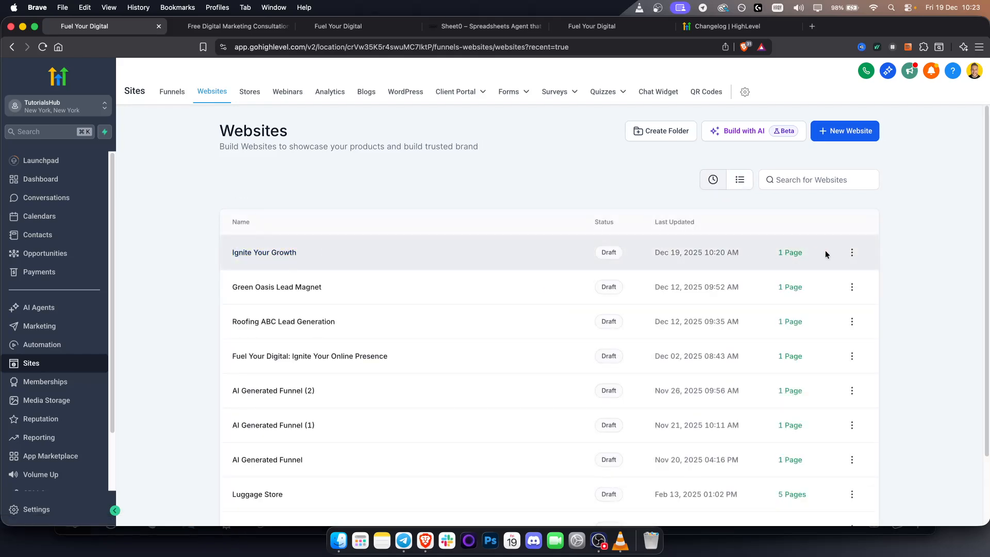
{"action": "left_click", "coordinate": [852, 252]}
{"action": "left_click", "coordinate": [829, 160]}
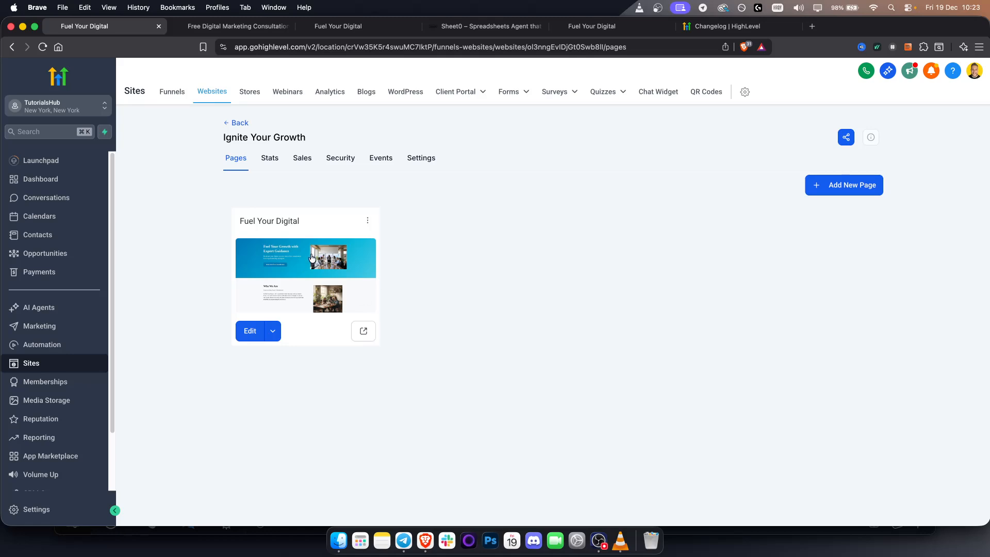
{"action": "left_click", "coordinate": [423, 160]}
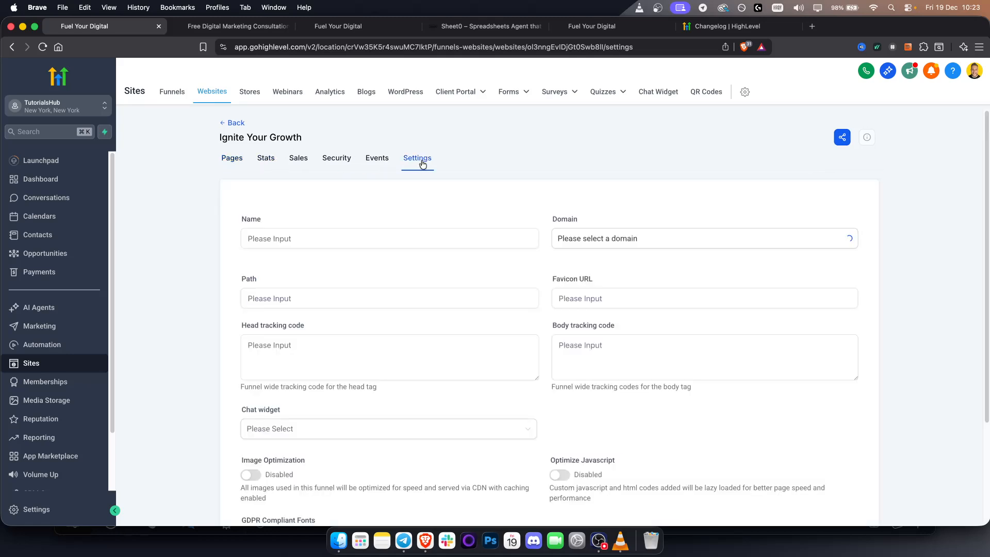
Review the website's settings, including the head and body tracking code fields
{"action": "left_click", "coordinate": [688, 350]}
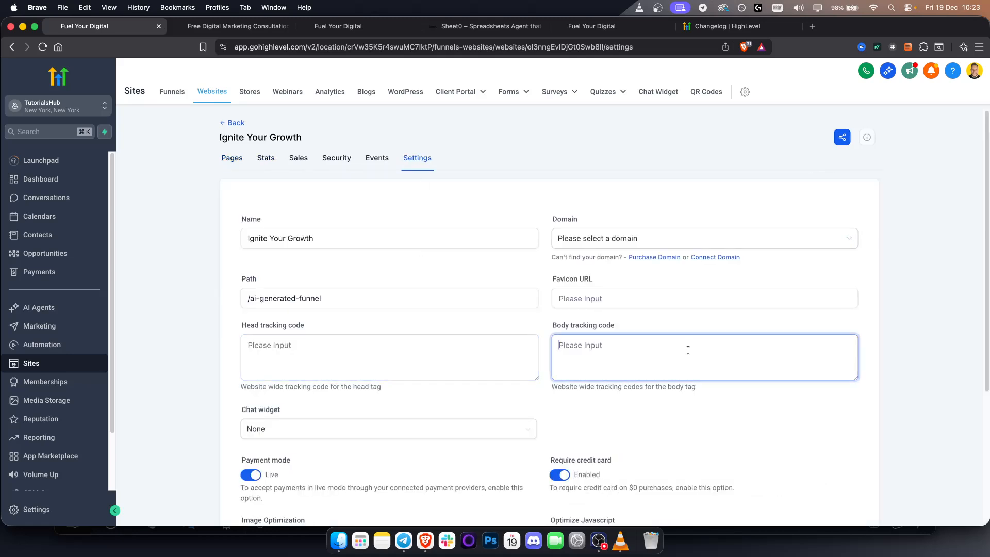
{"action": "left_click", "coordinate": [446, 360]}
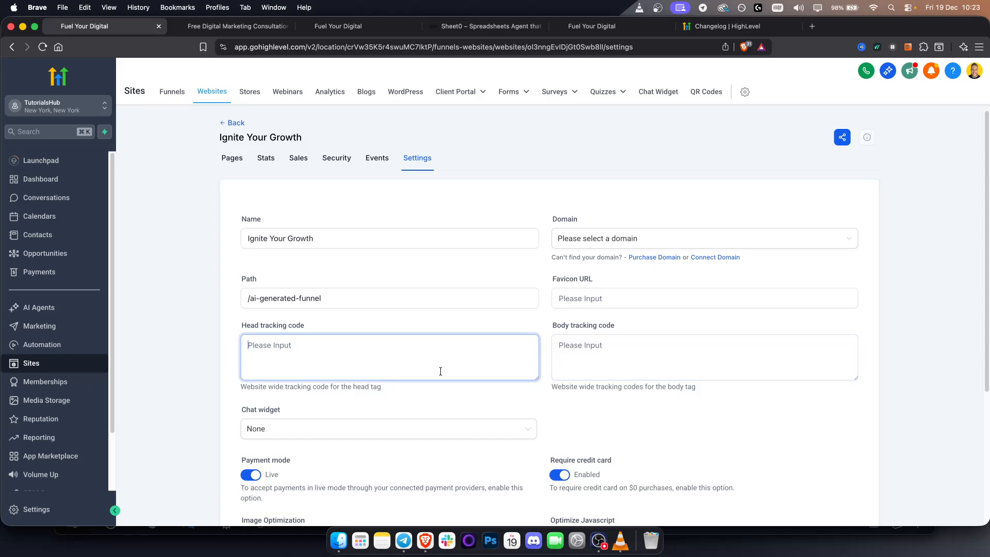
{"action": "scroll", "coordinate": [440, 369], "scroll_direction": "down", "scroll_amount": 5}
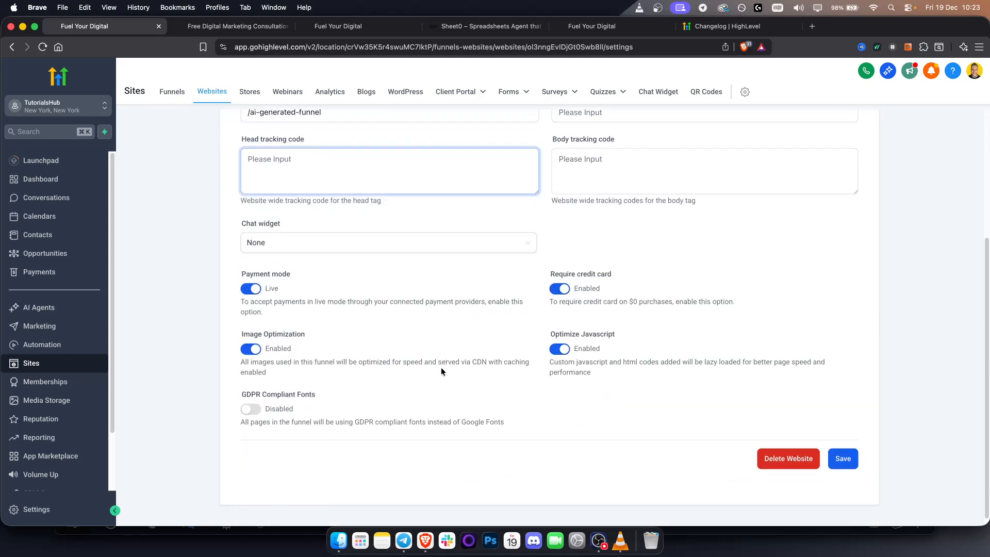
{"action": "scroll", "coordinate": [442, 372], "scroll_direction": "up", "scroll_amount": 4}
{"action": "left_click", "coordinate": [644, 334]}
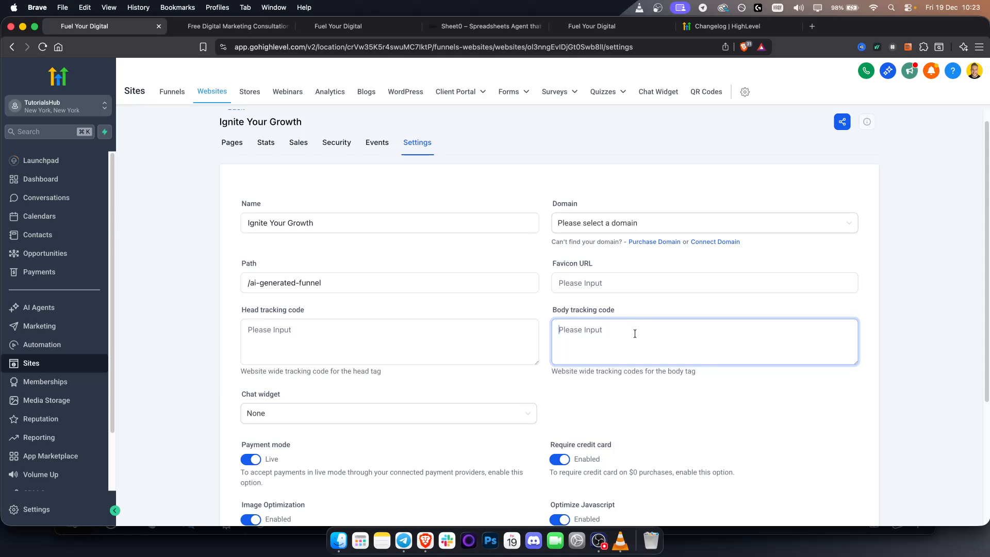
{"action": "scroll", "coordinate": [346, 249], "scroll_direction": "up", "scroll_amount": 1}
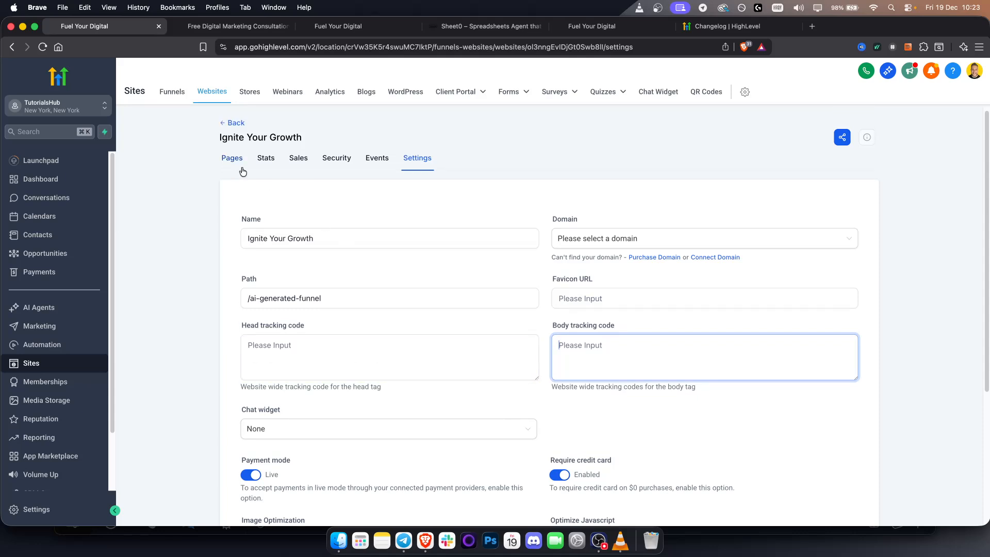
Assign Chat Widget 15 to the Ignite Your Growth website and save the settings
{"action": "scroll", "coordinate": [366, 325], "scroll_direction": "down", "scroll_amount": 2}
{"action": "left_click", "coordinate": [280, 393]}
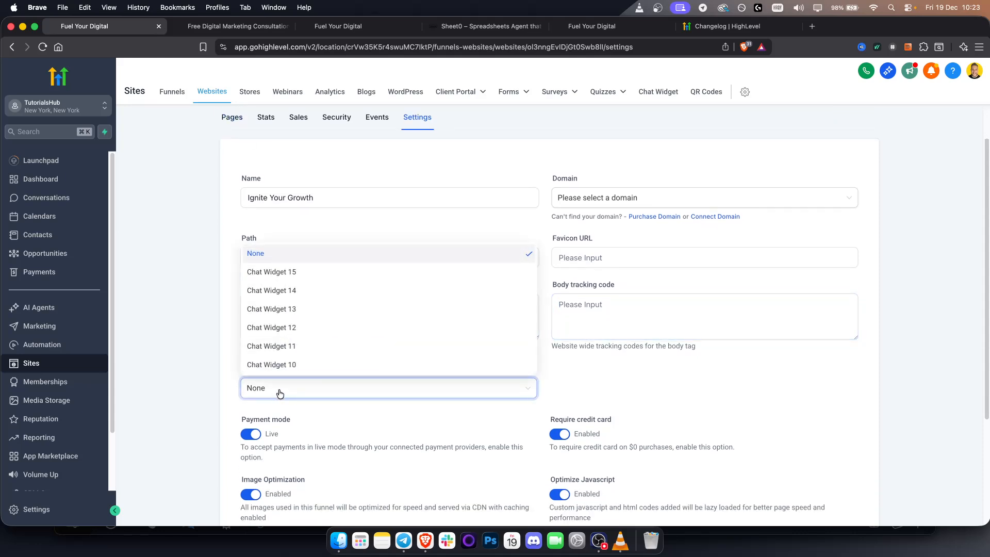
{"action": "left_click", "coordinate": [297, 273]}
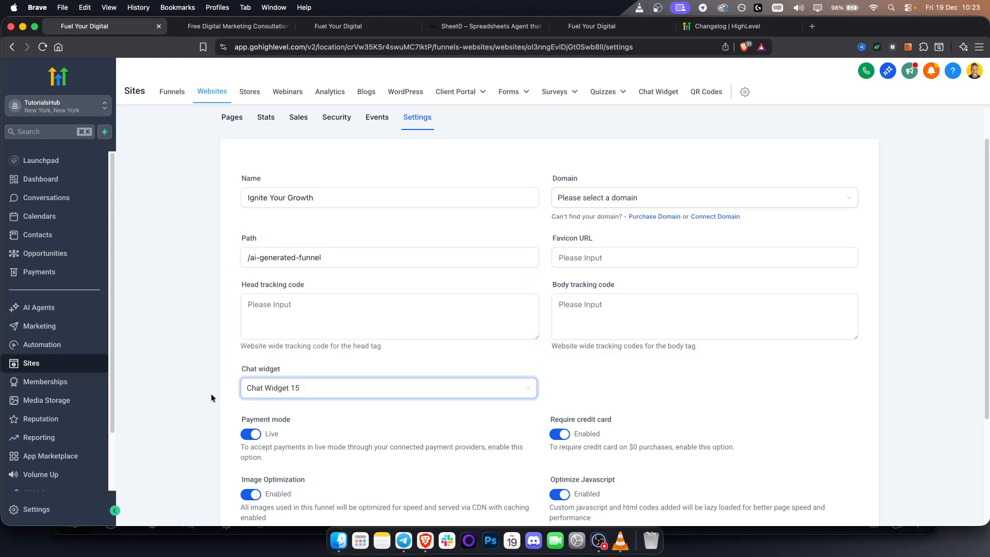
{"action": "scroll", "coordinate": [285, 370], "scroll_direction": "up", "scroll_amount": 1}
{"action": "scroll", "coordinate": [285, 370], "scroll_direction": "down", "scroll_amount": 1}
{"action": "scroll", "coordinate": [284, 369], "scroll_direction": "up", "scroll_amount": 1}
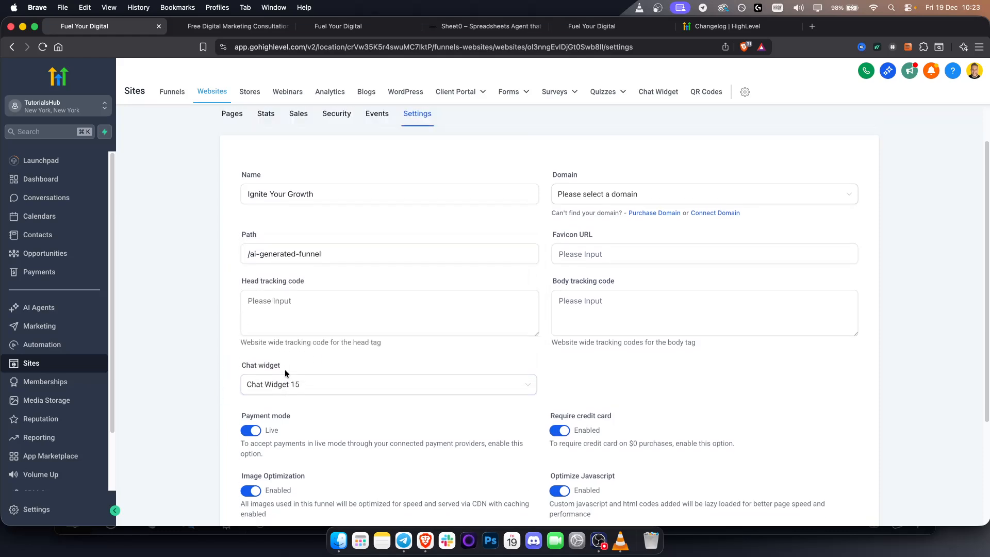
{"action": "scroll", "coordinate": [282, 367], "scroll_direction": "down", "scroll_amount": 5}
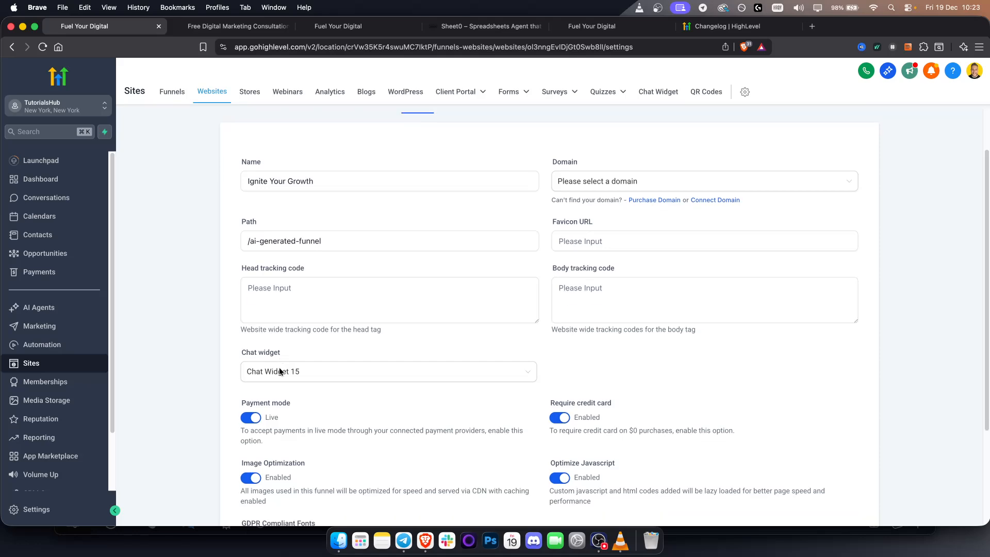
{"action": "left_click", "coordinate": [836, 457]}
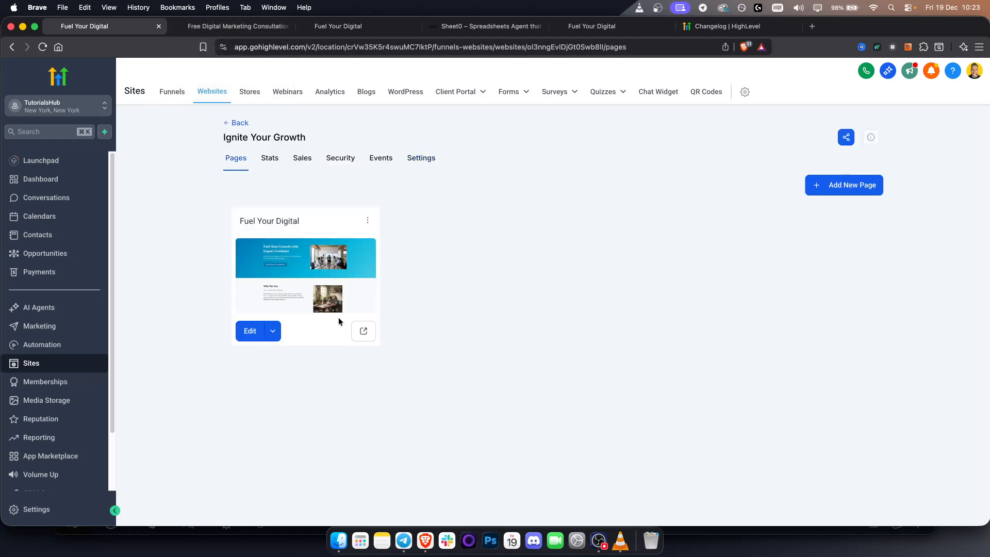
Preview the Fuel Your Digital page and test a voice call through its widget, allowing microphone access, ending the call and collapsing the widget
{"action": "left_click", "coordinate": [367, 331]}
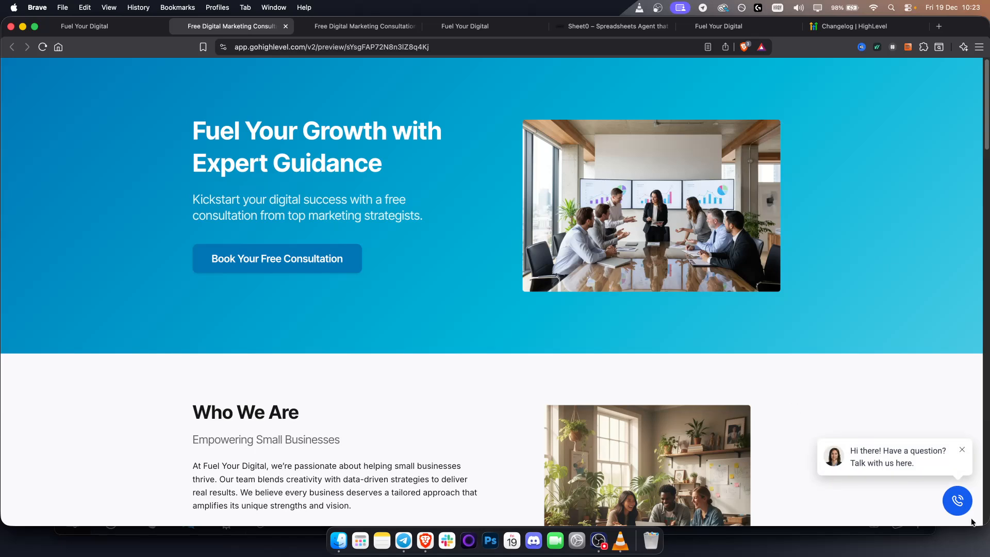
{"action": "left_click", "coordinate": [958, 502]}
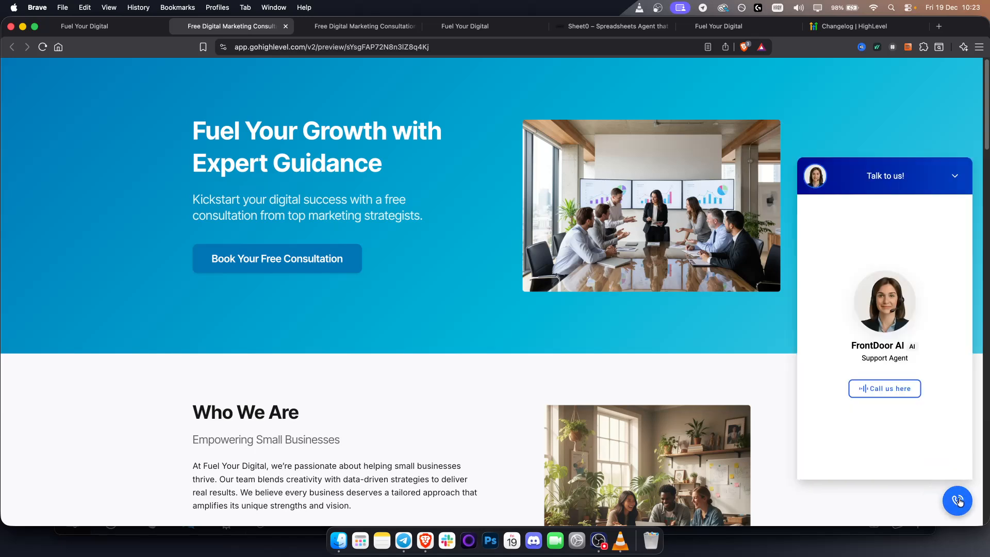
{"action": "left_click", "coordinate": [878, 390]}
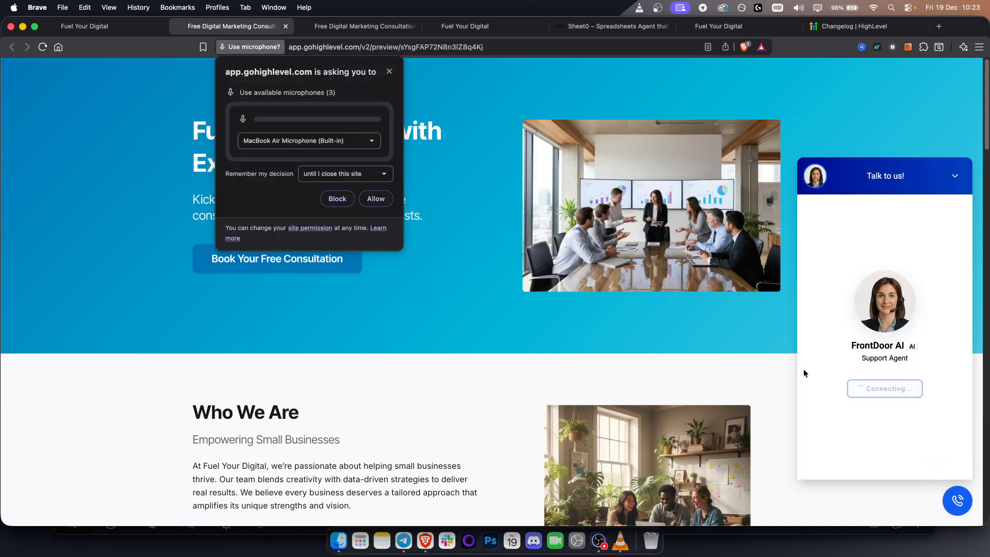
{"action": "left_click", "coordinate": [376, 199]}
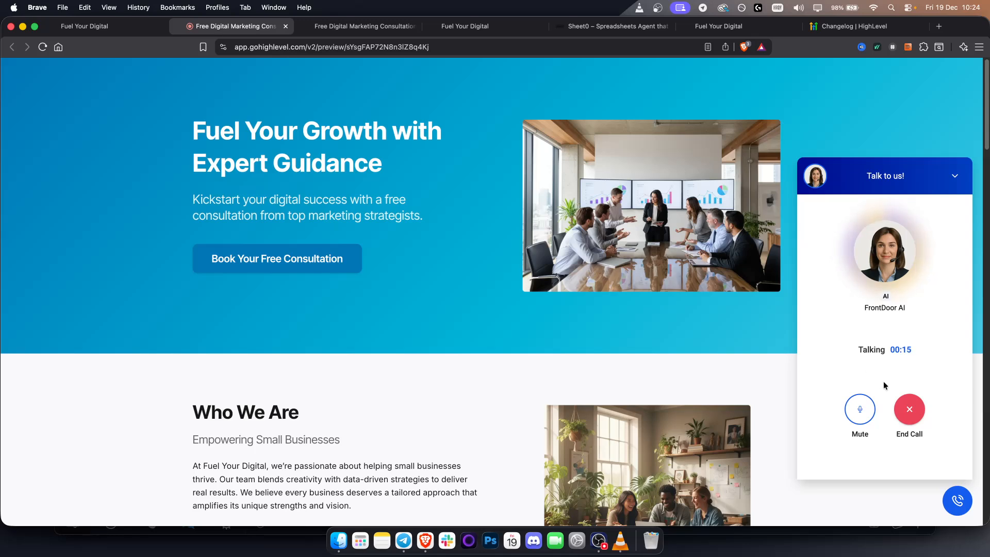
{"action": "left_click", "coordinate": [909, 414]}
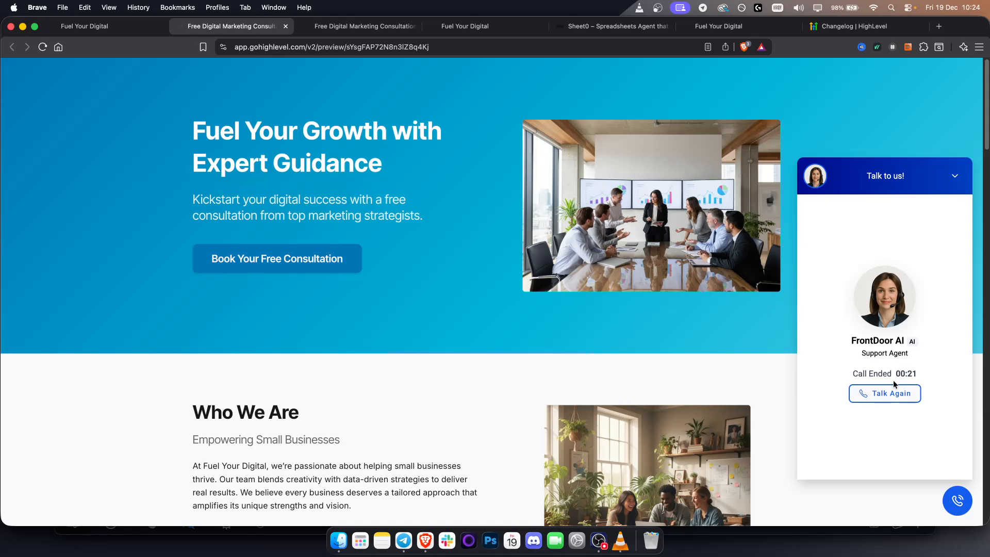
{"action": "left_click", "coordinate": [959, 179]}
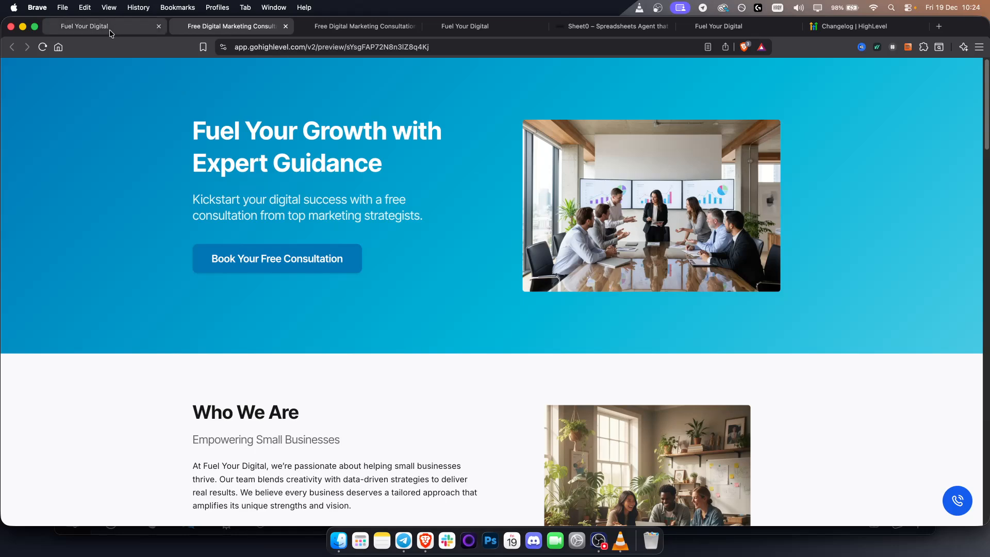
Review the consultation form on the page preview and open the automation workflow list
{"action": "scroll", "coordinate": [384, 325], "scroll_direction": "down", "scroll_amount": 15}
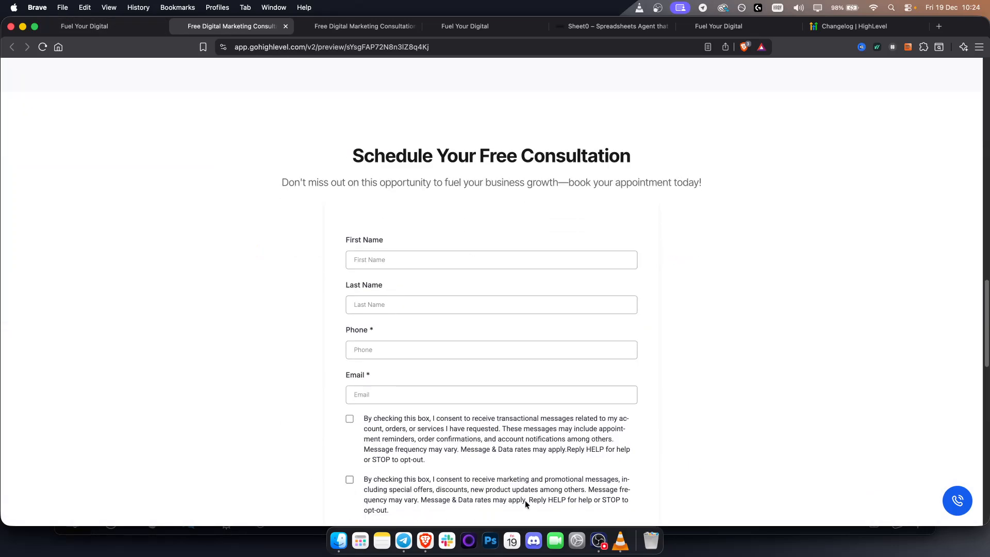
{"action": "left_click", "coordinate": [99, 27]}
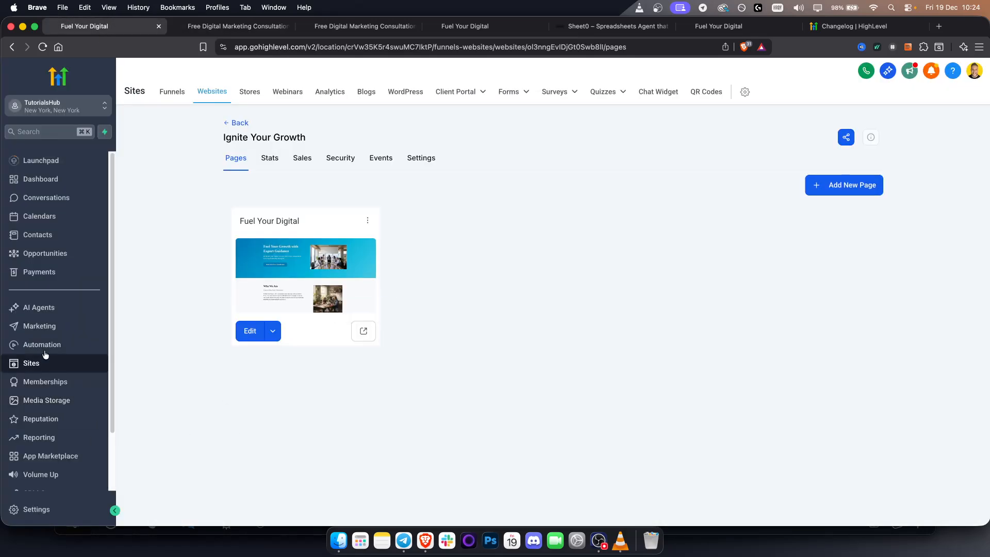
{"action": "left_click", "coordinate": [79, 347]}
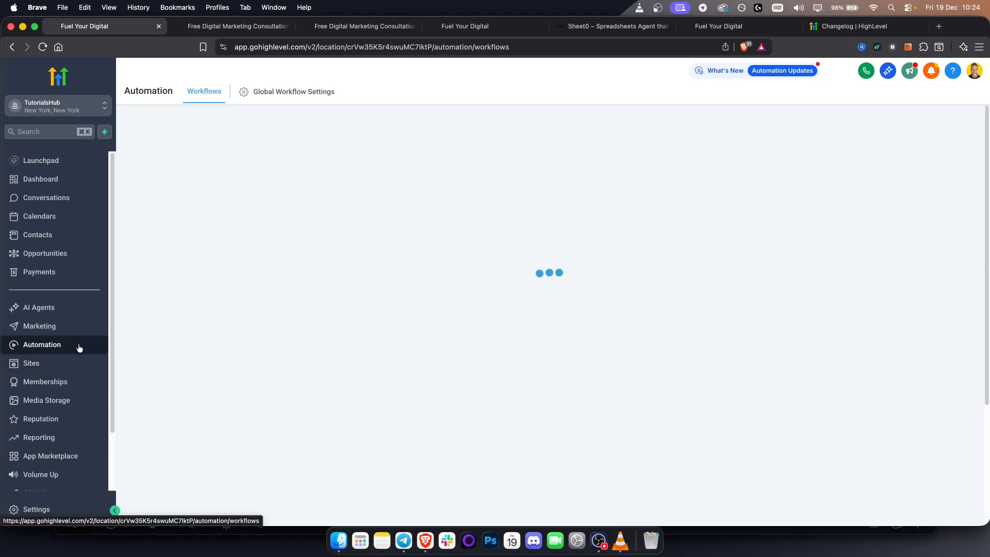
{"action": "key", "text": "ctrl+Tab"}
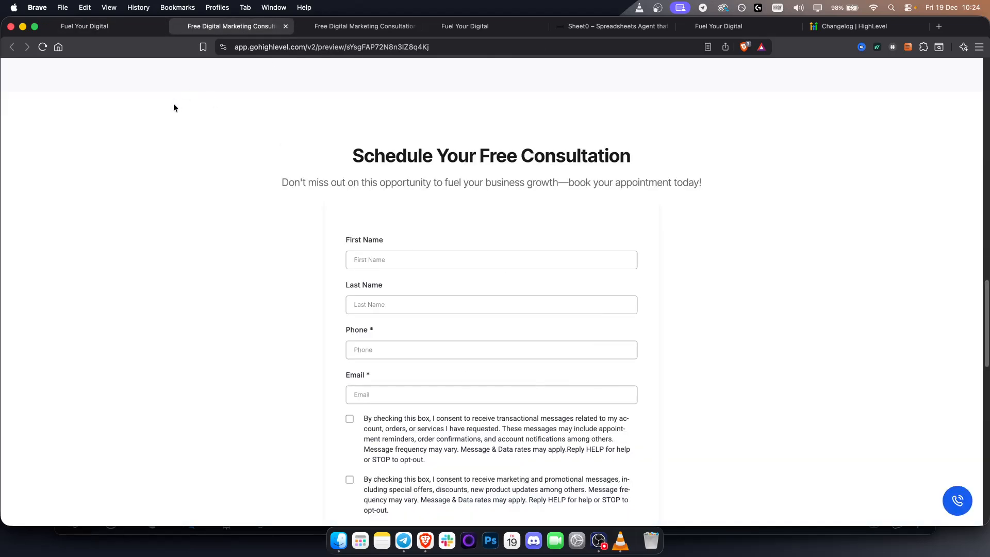
{"action": "left_click", "coordinate": [107, 30]}
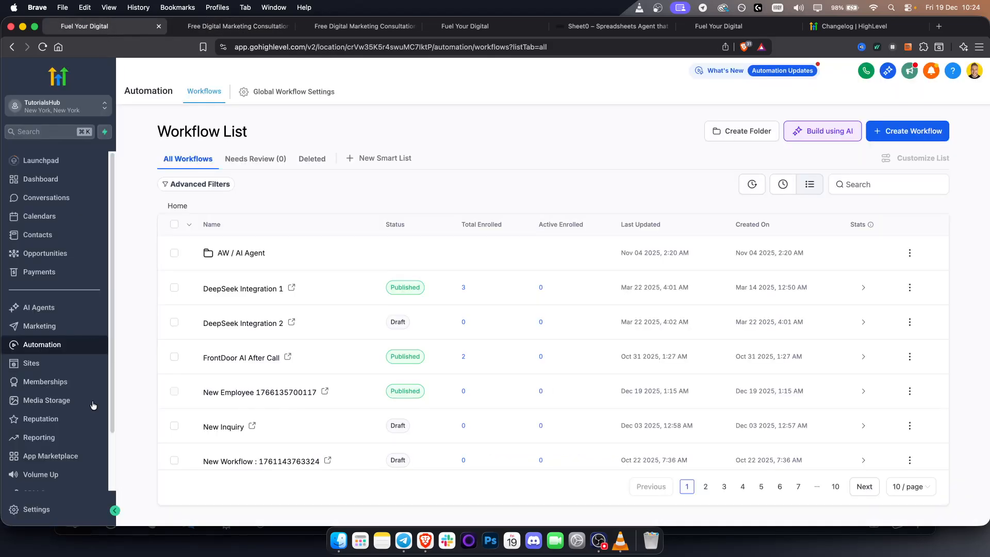
Open the form builder in a separate browser tab, list forms by most recent update and open Form 17
{"action": "left_click", "coordinate": [51, 363], "text": "super"}
{"action": "left_click", "coordinate": [332, 27]}
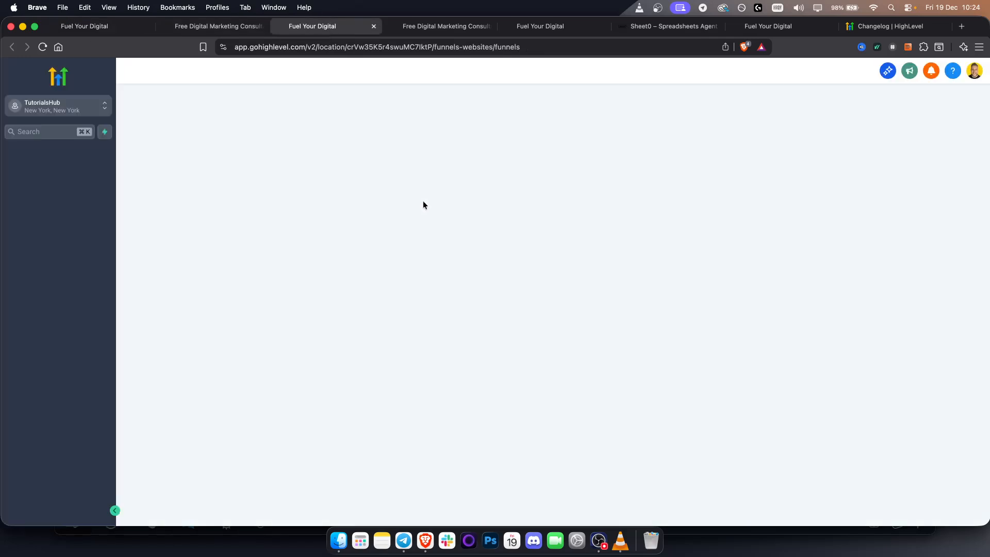
{"action": "mouse_move", "coordinate": [510, 93]}
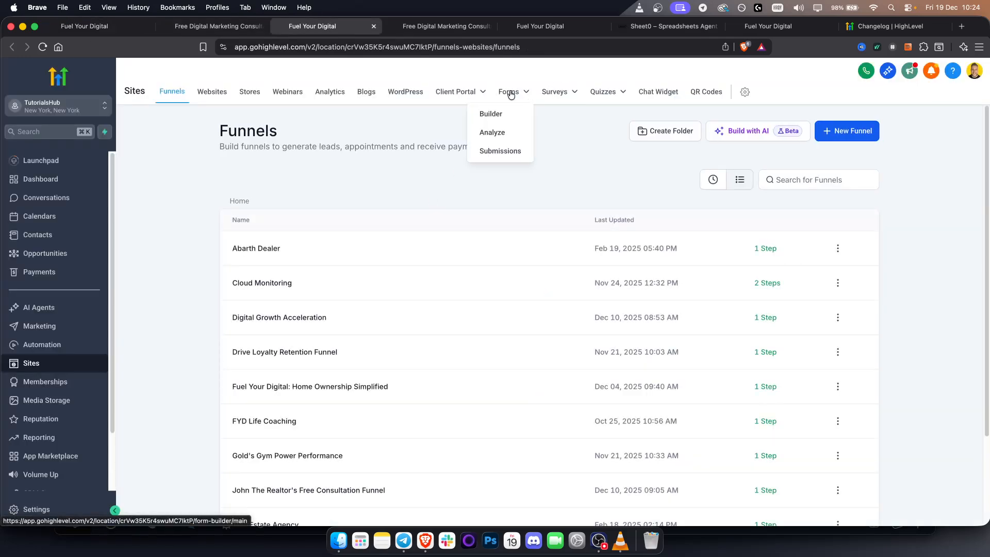
{"action": "left_click", "coordinate": [494, 116]}
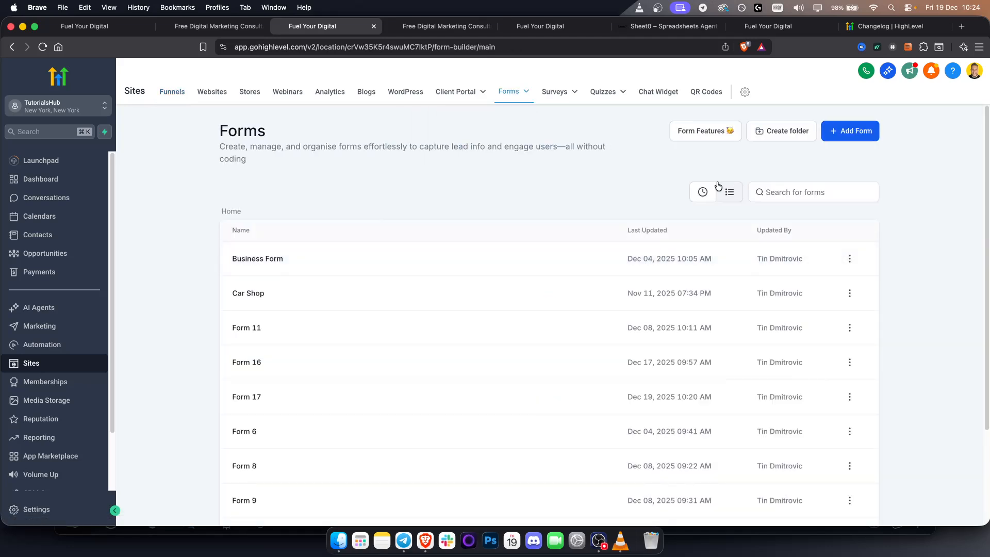
{"action": "left_click", "coordinate": [703, 192]}
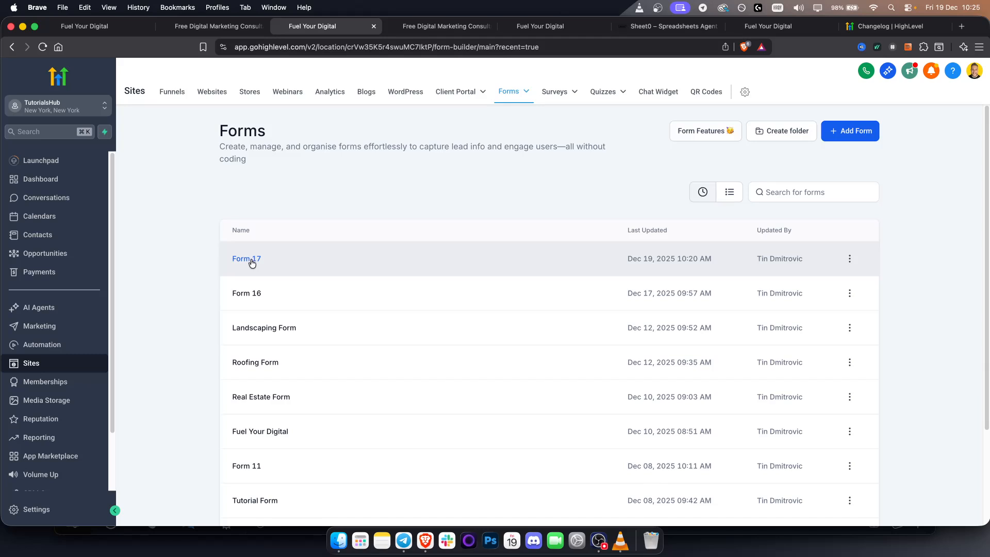
{"action": "left_click", "coordinate": [251, 260]}
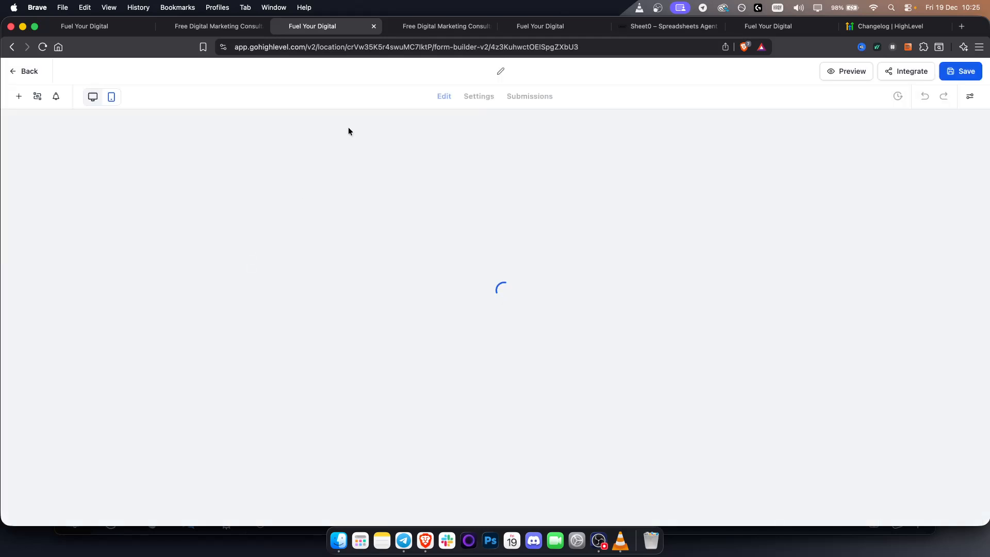
Rename the form as Test (Tutorial)
{"action": "triple_click", "coordinate": [485, 74]}
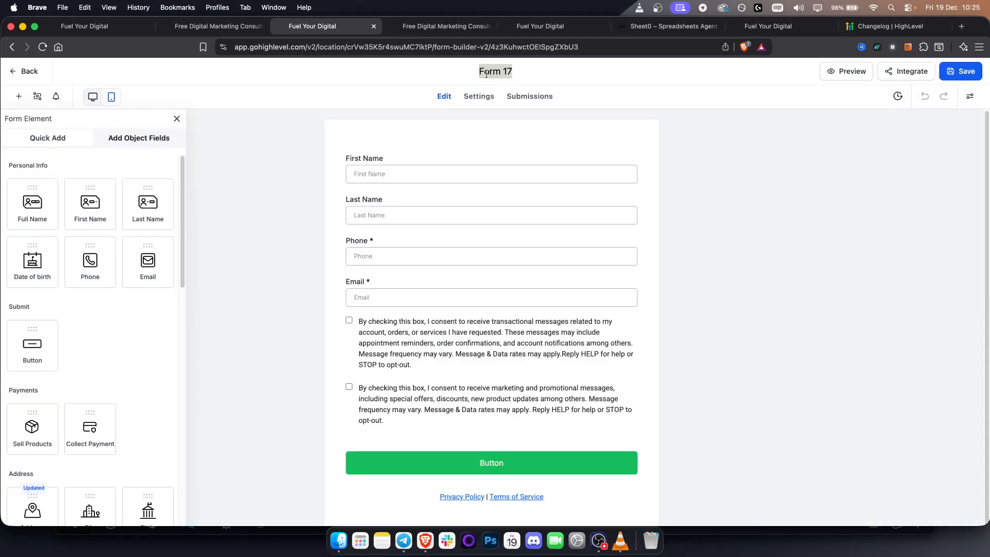
{"action": "type", "text": "Test"}
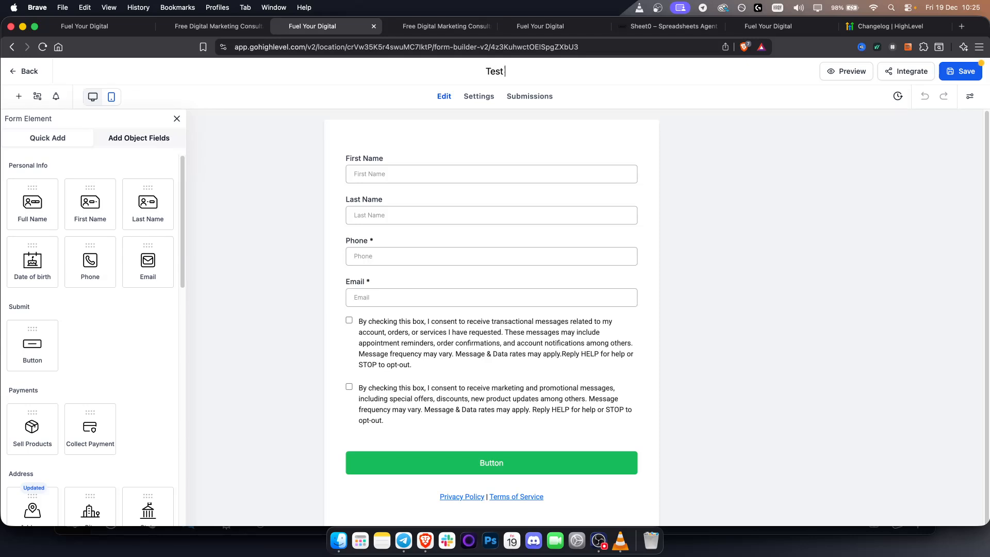
{"action": "type", "text": " (Tutorial)"}
{"action": "key", "text": "Return"}
Return to the automation workflow list and create a new workflow from scratch
{"action": "left_click", "coordinate": [191, 30]}
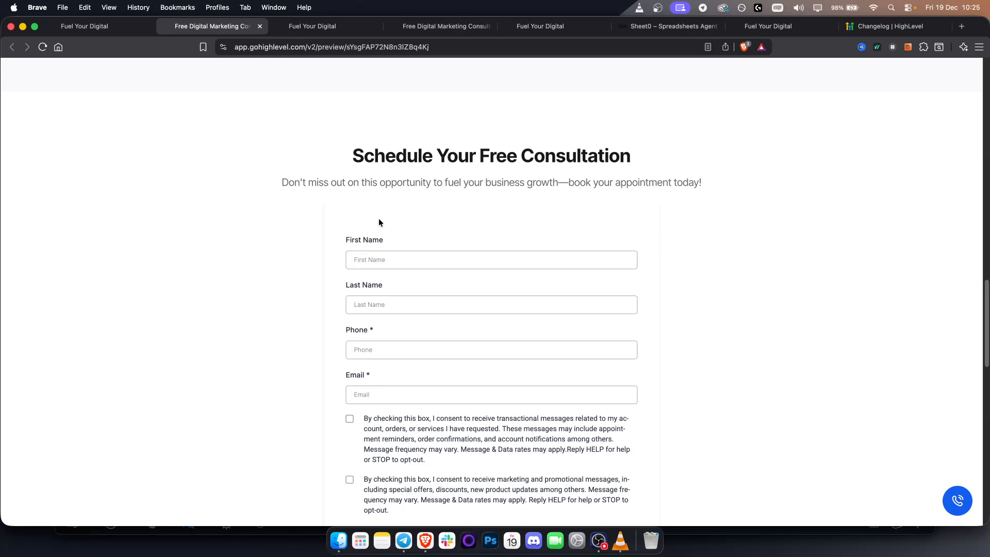
{"action": "left_click", "coordinate": [88, 28]}
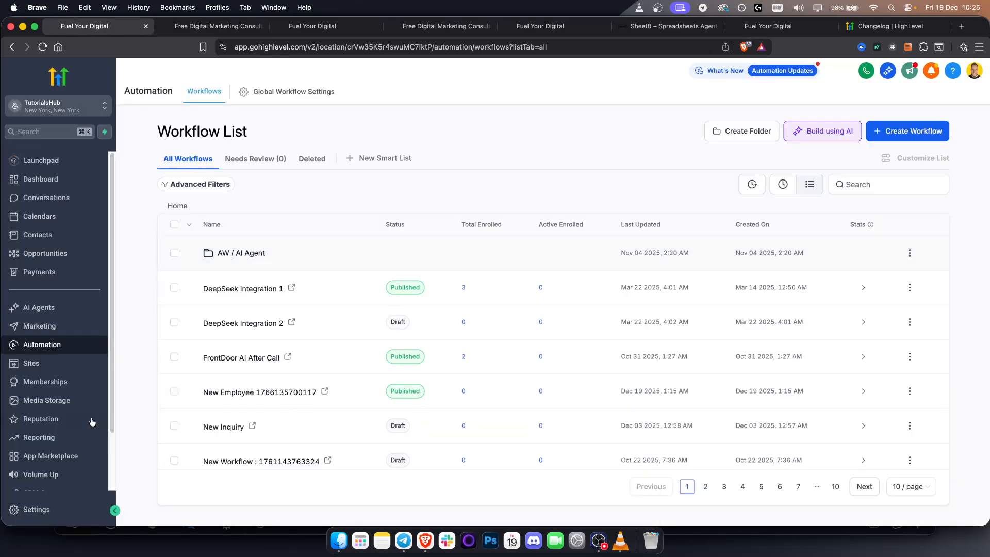
{"action": "left_click", "coordinate": [916, 132]}
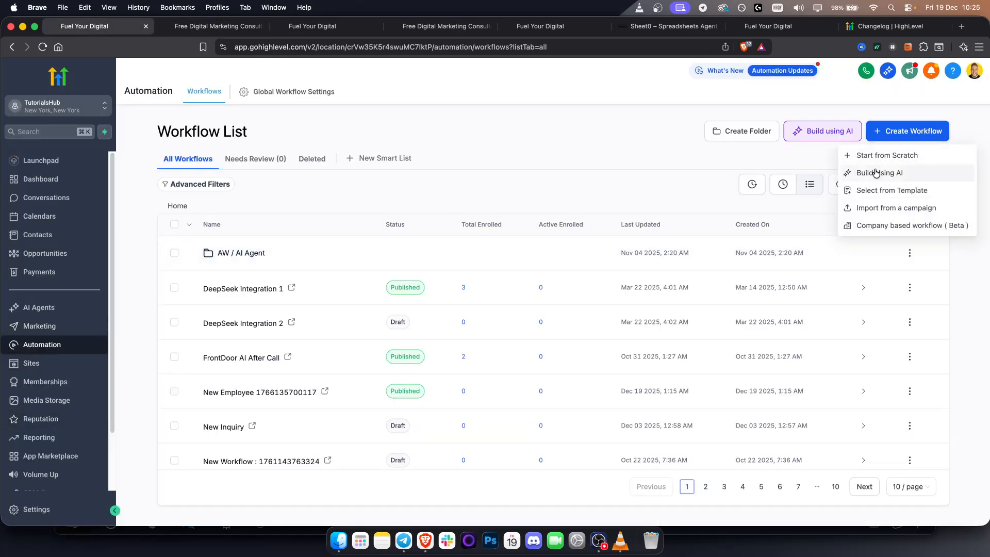
{"action": "left_click", "coordinate": [889, 156]}
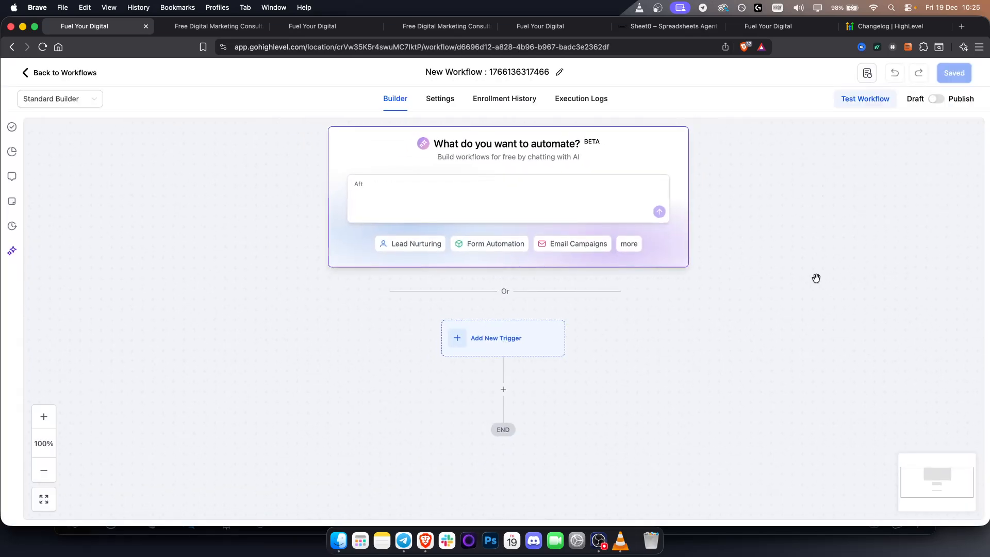
Add a new workflow trigger for Form Submitted events
{"action": "left_click", "coordinate": [495, 343]}
{"action": "type", "text": "form"}
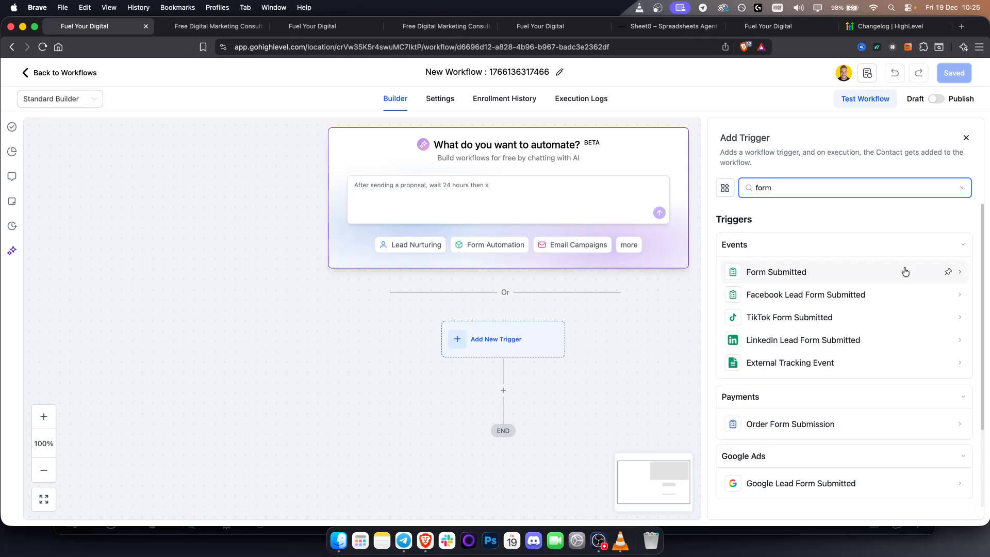
{"action": "left_click", "coordinate": [848, 276]}
Filter the trigger so that Form is Form 17, and save the trigger
{"action": "left_click", "coordinate": [562, 283]}
{"action": "left_click", "coordinate": [577, 295]}
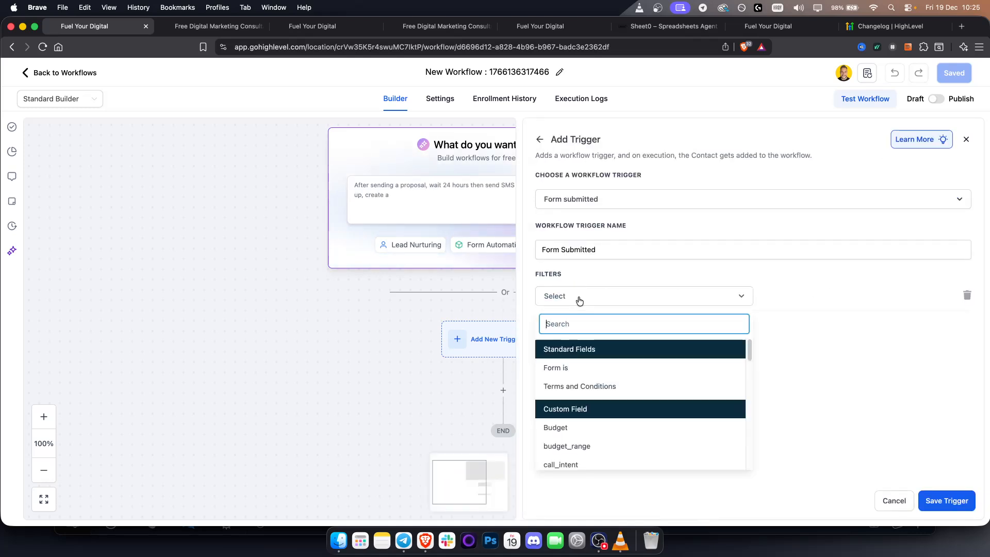
{"action": "left_click", "coordinate": [597, 366]}
{"action": "left_click", "coordinate": [813, 303]}
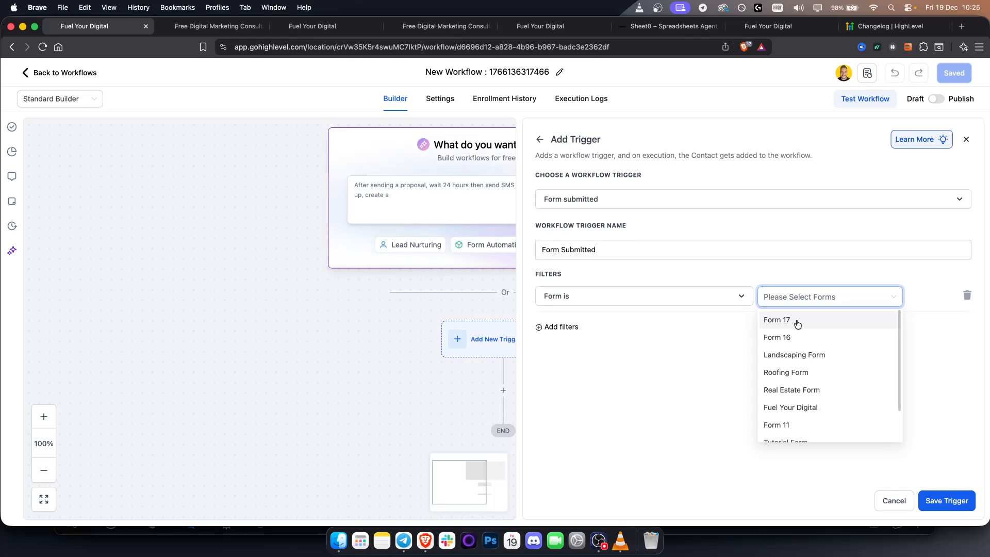
{"action": "left_click", "coordinate": [798, 324]}
{"action": "left_click", "coordinate": [672, 391]}
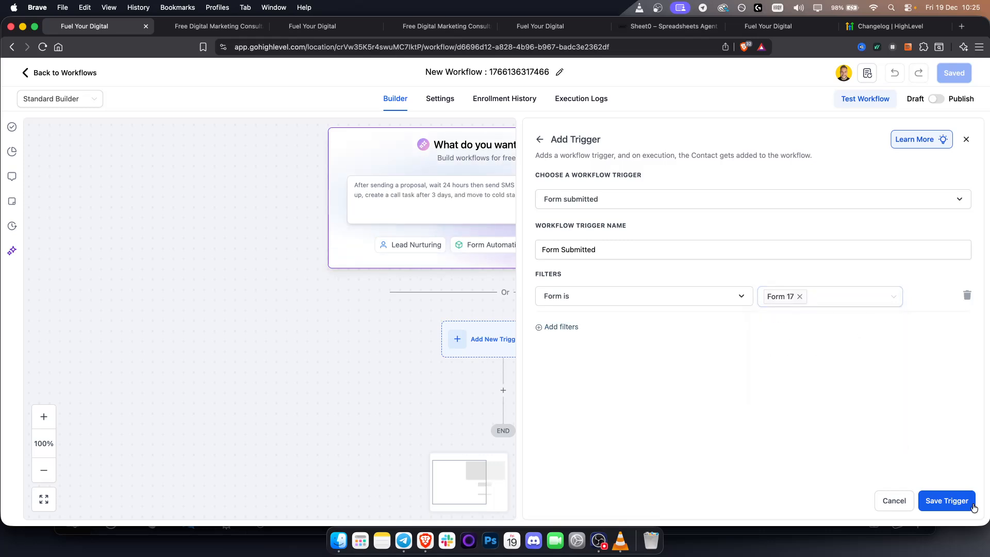
{"action": "left_click", "coordinate": [947, 501]}
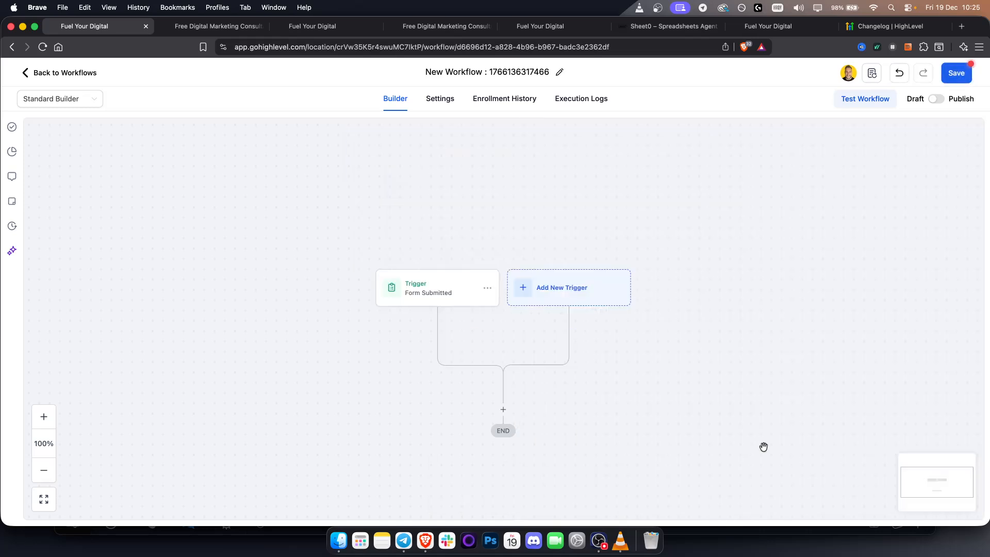
Add an SMS action between the trigger and the end of the workflow
{"action": "left_click_drag", "start_coordinate": [606, 381], "coordinate": [599, 302]}
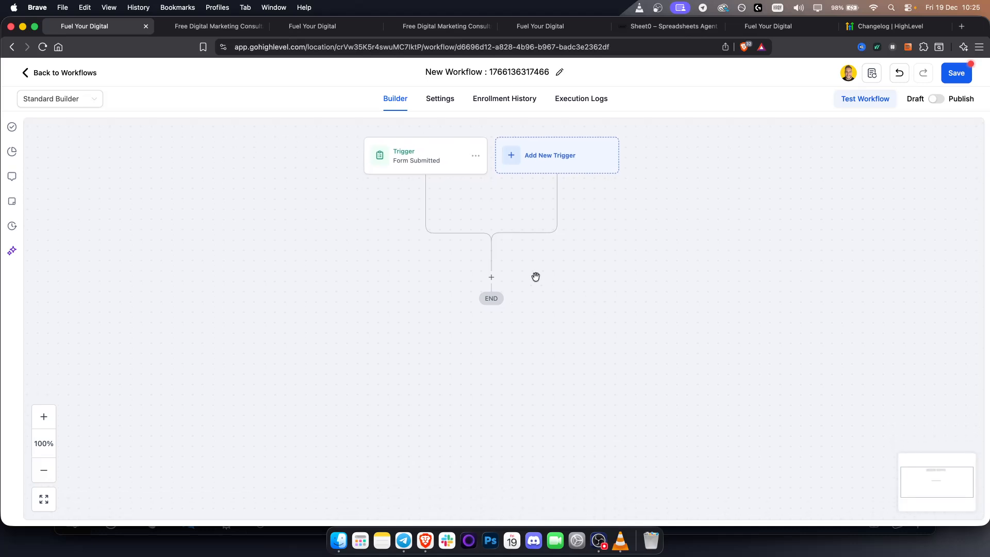
{"action": "left_click", "coordinate": [492, 278]}
{"action": "type", "text": "sms"}
{"action": "left_click", "coordinate": [853, 268]}
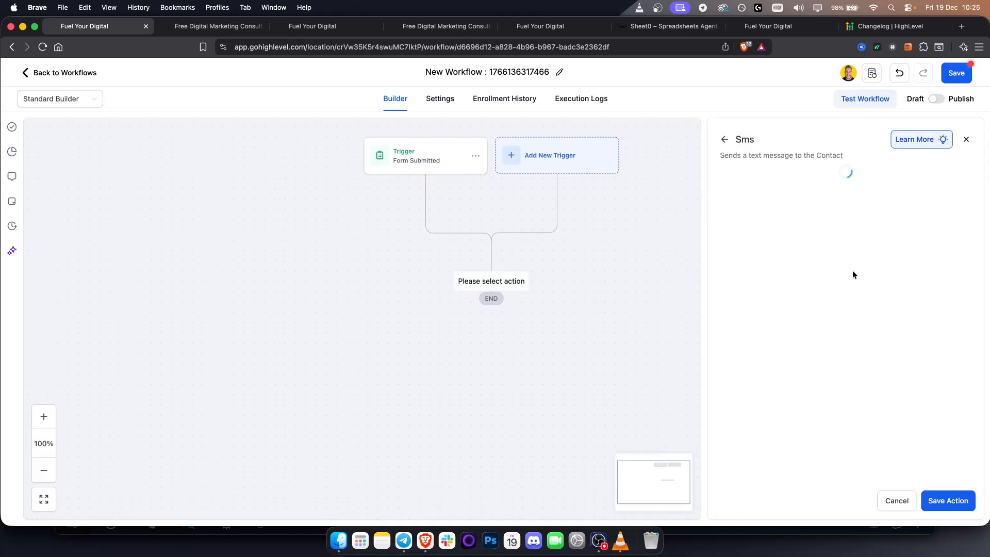
Begin the SMS message with "Hey" followed by the contact's First Name custom value
{"action": "left_click", "coordinate": [789, 382]}
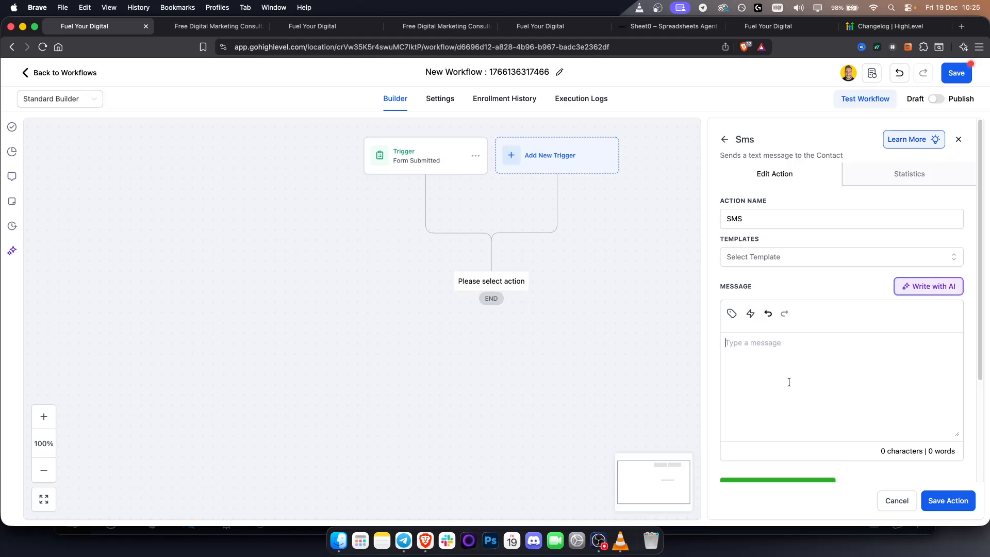
{"action": "type", "text": "Hey"}
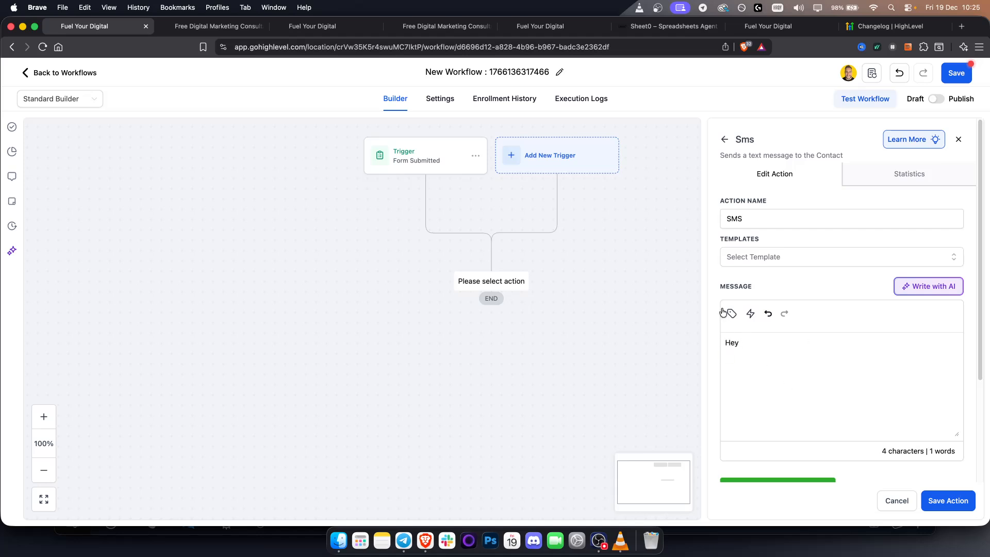
{"action": "left_click", "coordinate": [730, 313]}
{"action": "left_click", "coordinate": [641, 228]}
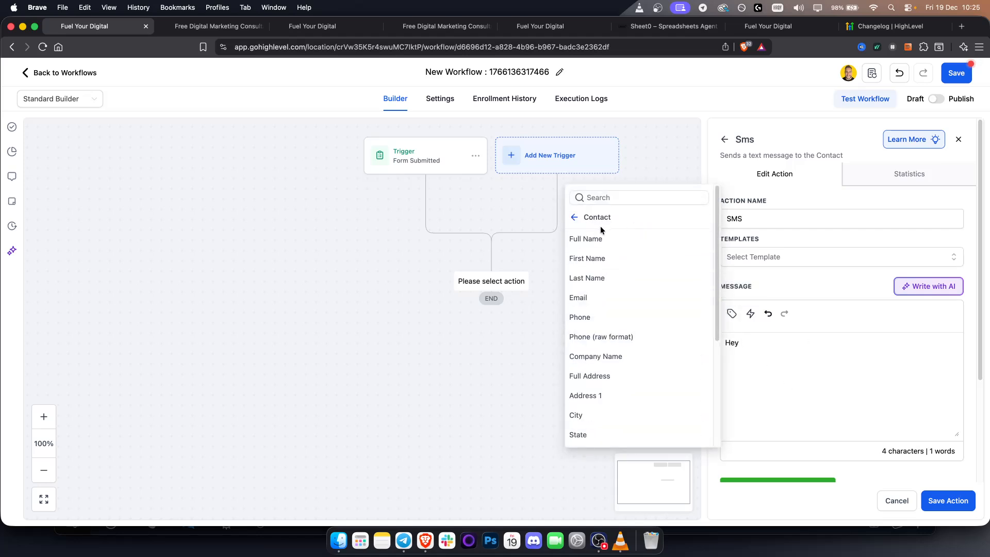
{"action": "left_click", "coordinate": [592, 259]}
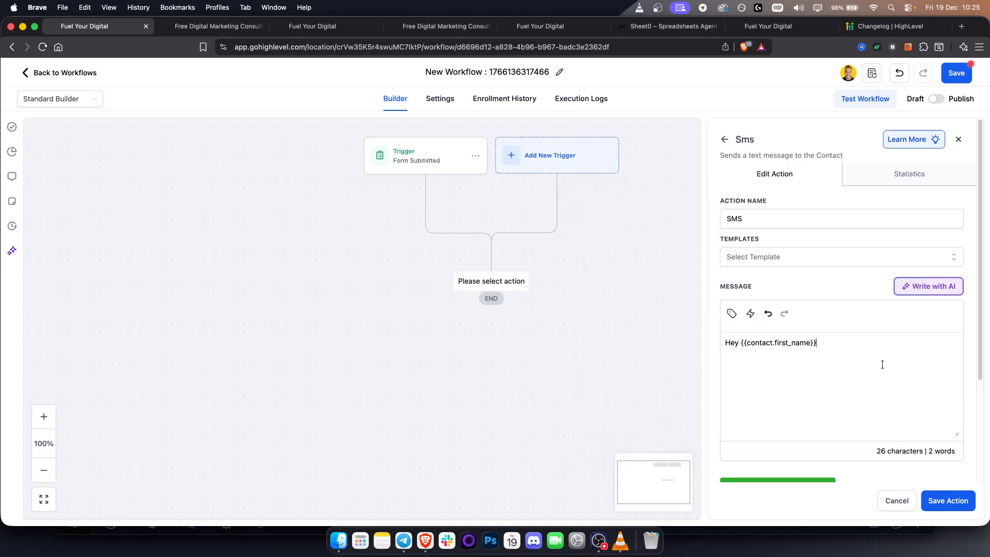
Add a comma after the greeting, leave a blank line and write "I. just saw you'Re interestin" in the message
{"action": "type", "text": ","}
{"action": "key", "text": "Return"}
{"action": "key", "text": "Return"}
{"action": "type", "text": "I"}
{"action": "key", "text": "BackSpace"}
{"action": "type", "text": "IO j"}
{"action": "key", "text": "BackSpace"}
{"action": "key", "text": "BackSpace"}
{"action": "key", "text": "BackSpace"}
{"action": "type", "text": ". just saw you'Re interestin"}
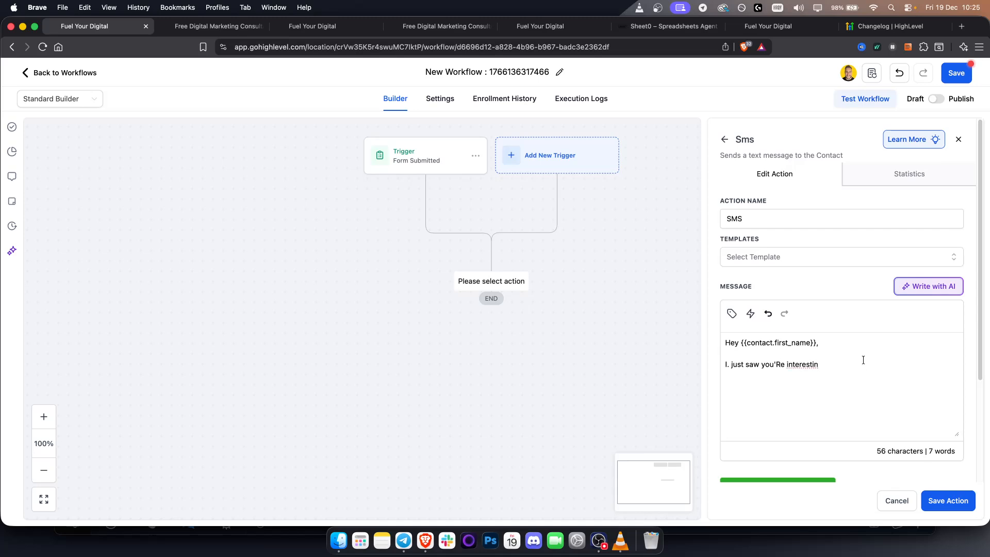
Look at the AI writing option for the SMS message and close it without generating text
{"action": "key", "text": "super+a"}
{"action": "left_click", "coordinate": [933, 287]}
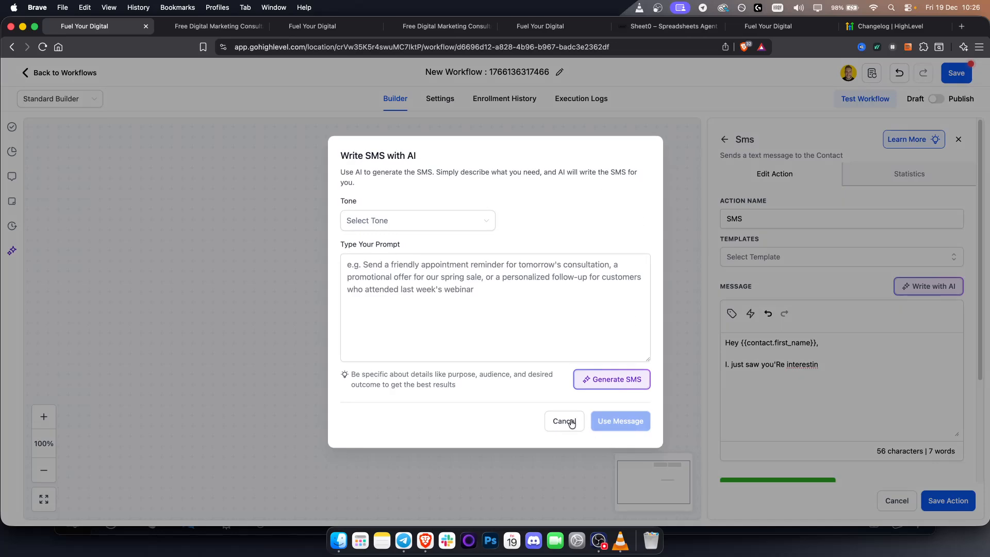
{"action": "left_click", "coordinate": [573, 417]}
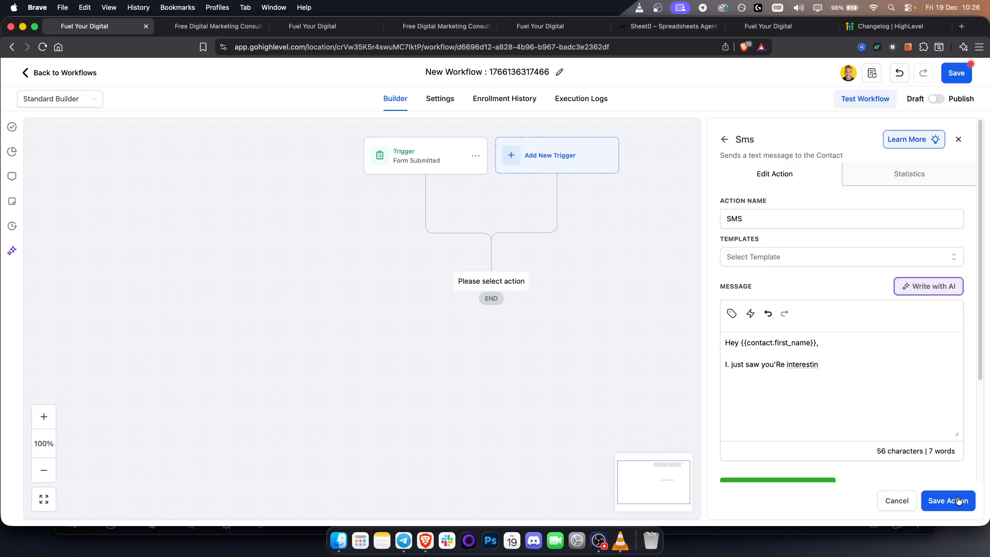
Save the SMS action and save the workflow, dismissing the notification
{"action": "left_click", "coordinate": [958, 500]}
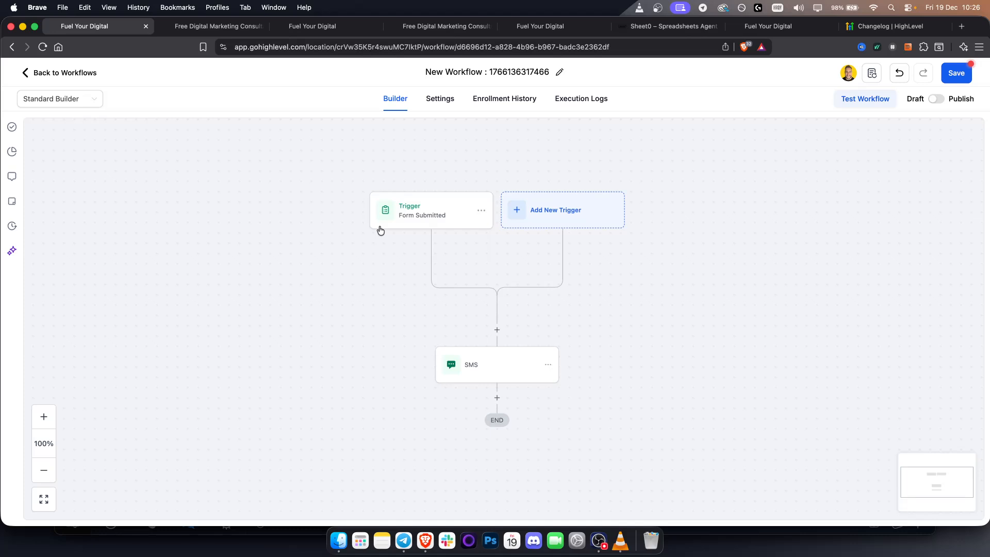
{"action": "left_click", "coordinate": [935, 100]}
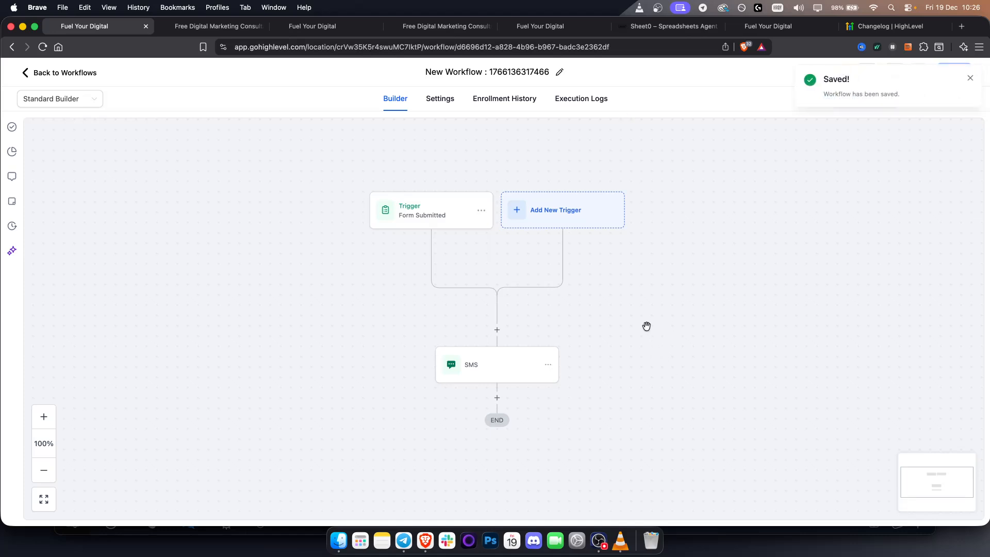
{"action": "left_click", "coordinate": [970, 78]}
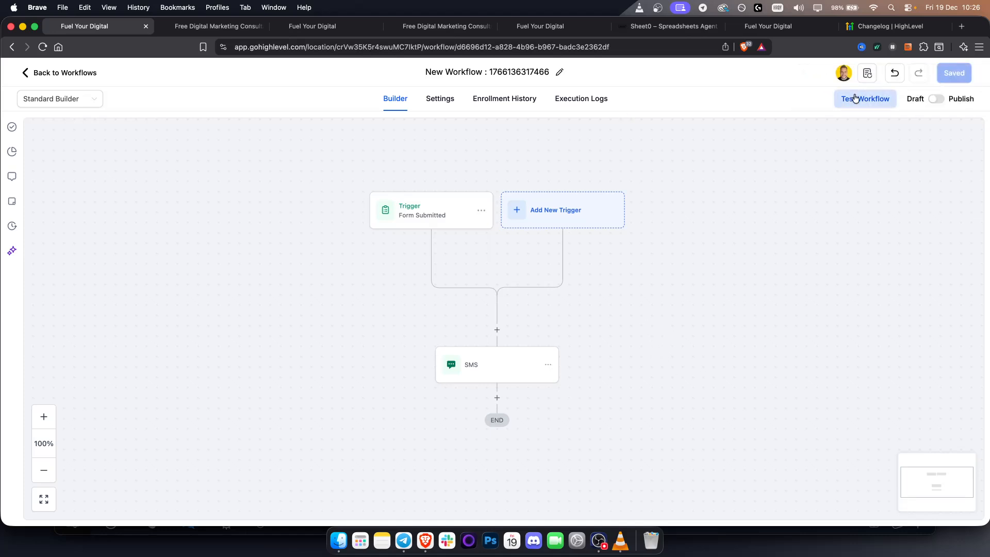
View the option for testing the workflow on a contact and close it without running a test
{"action": "left_click", "coordinate": [855, 98]}
{"action": "left_click", "coordinate": [820, 198]}
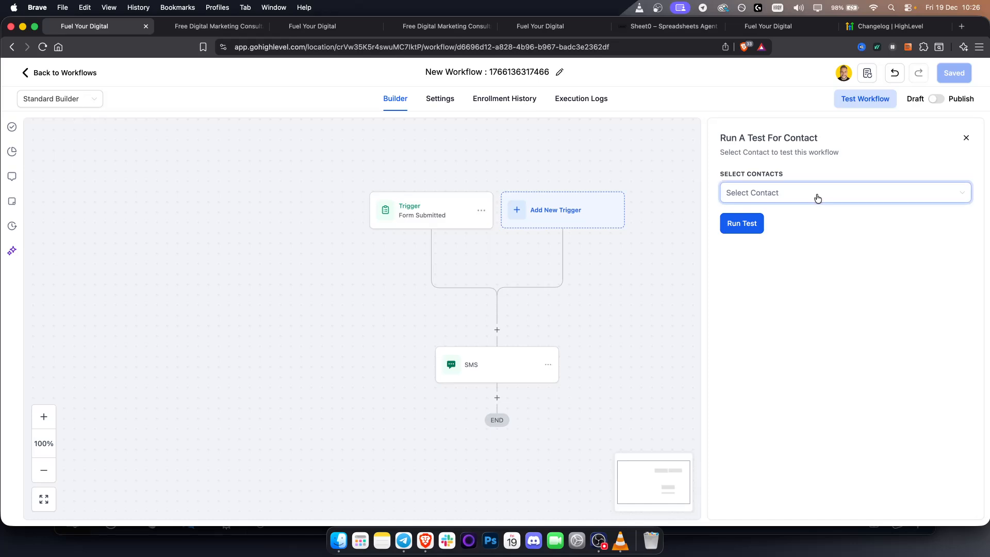
{"action": "left_click", "coordinate": [966, 137]}
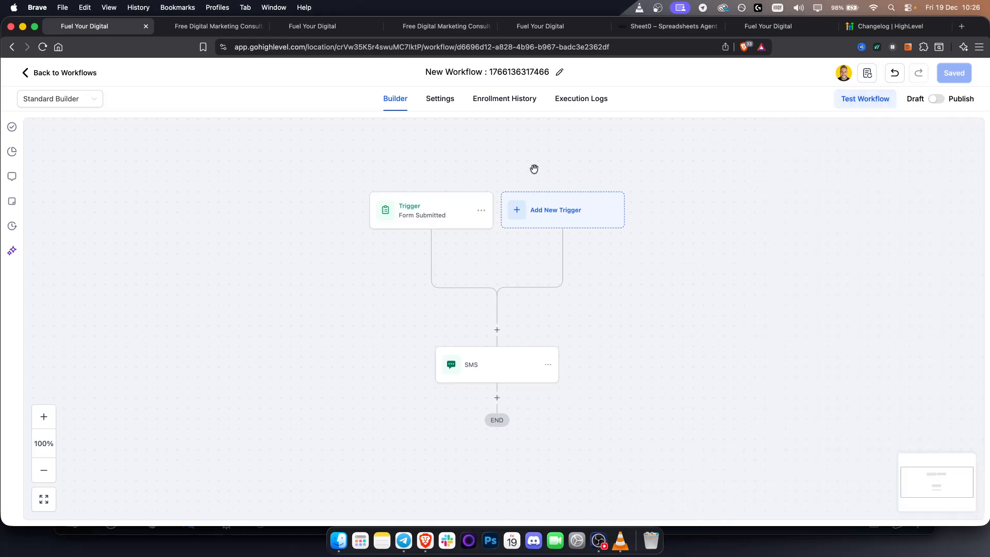
Switch to the landing page preview and view its hero section
{"action": "left_click", "coordinate": [227, 26]}
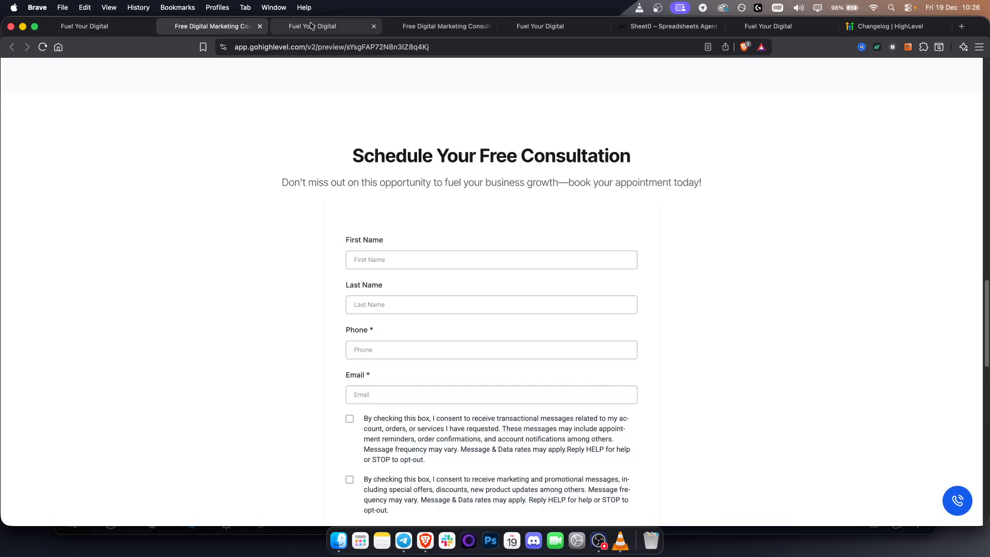
{"action": "scroll", "coordinate": [313, 231], "scroll_direction": "up", "scroll_amount": 15}
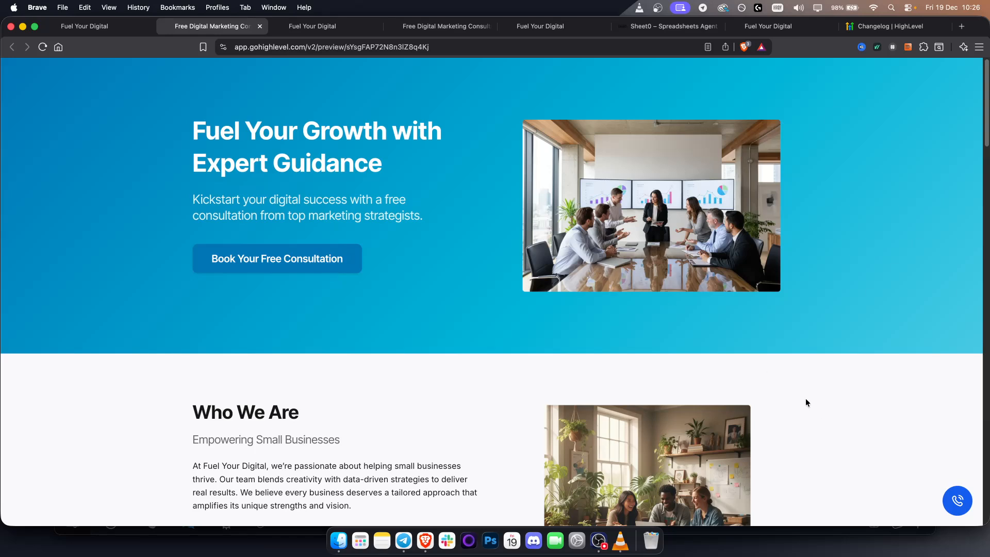